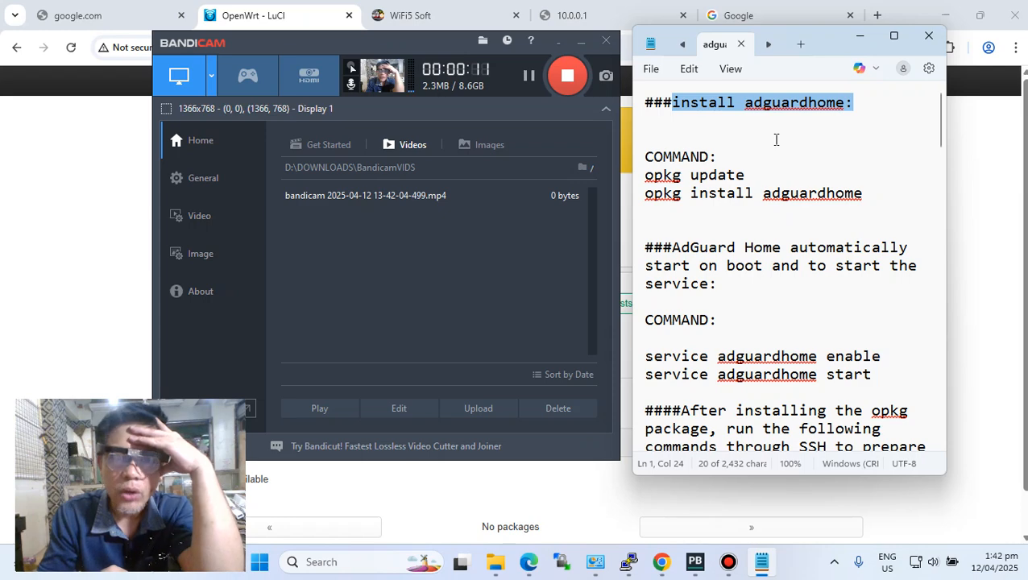
Clear the other windows off the OpenWrt Software page and check the router's disk space.
click(556, 45)
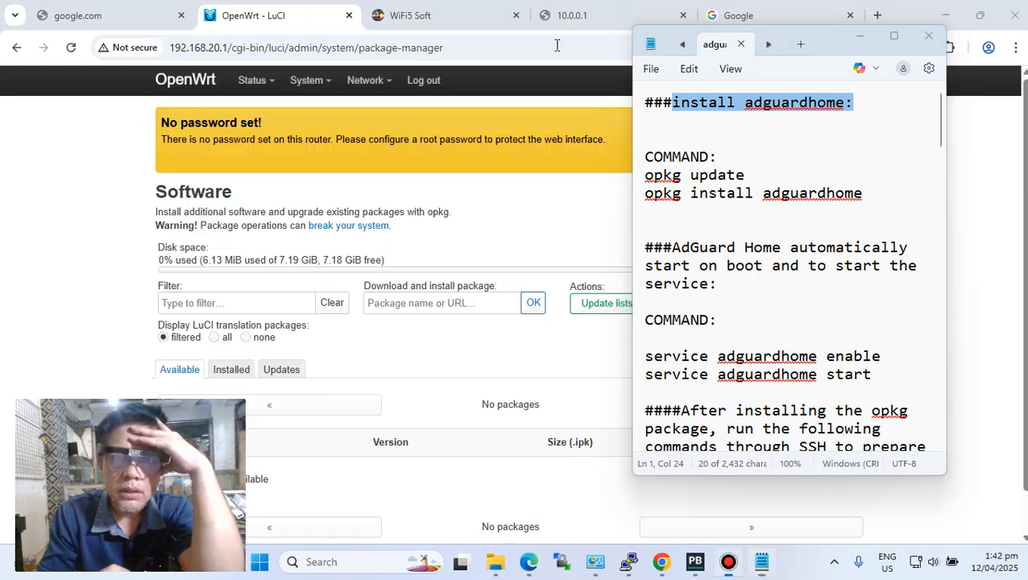
click(451, 367)
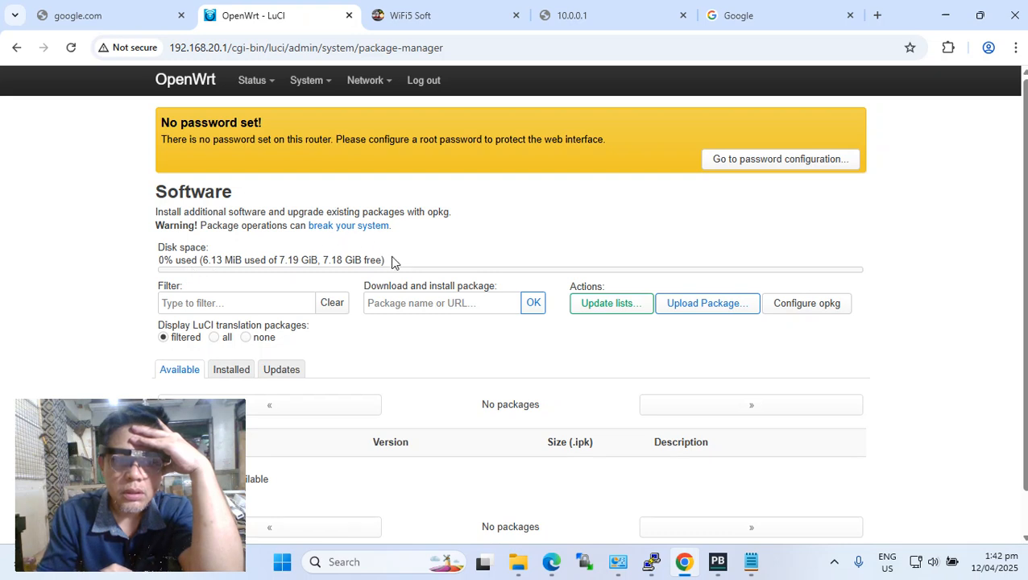
triple_click(172, 250)
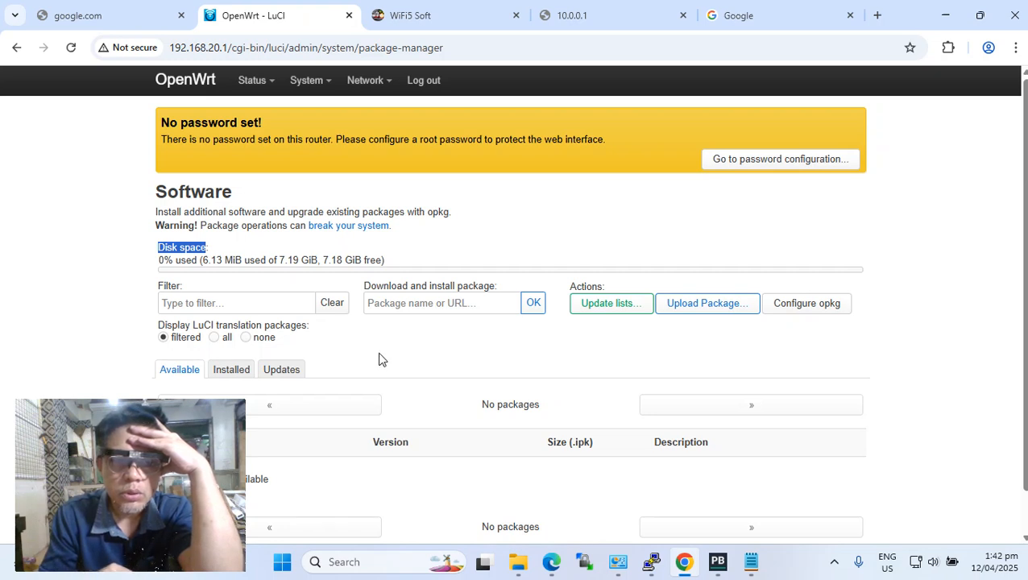
click(301, 271)
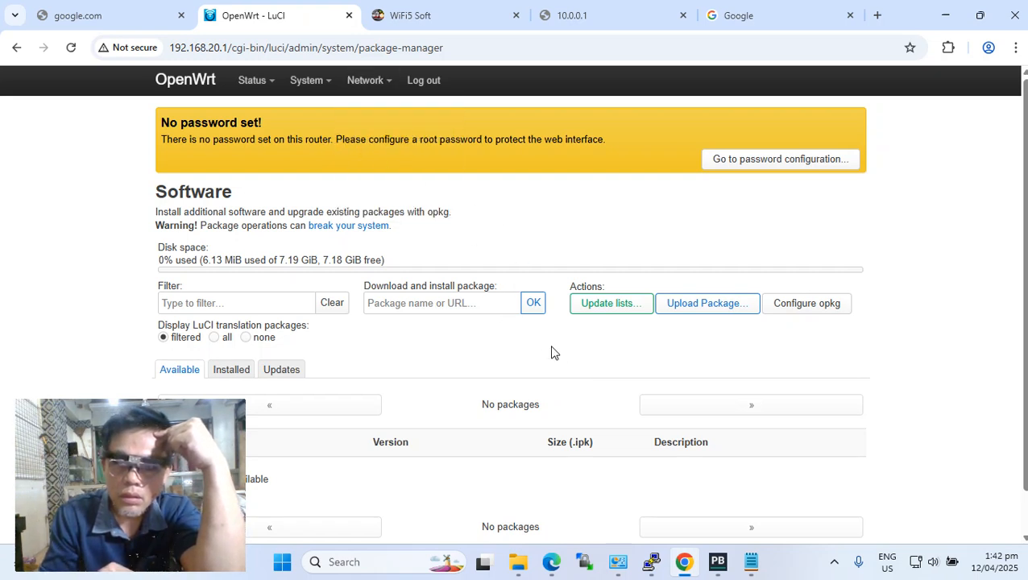
click(750, 568)
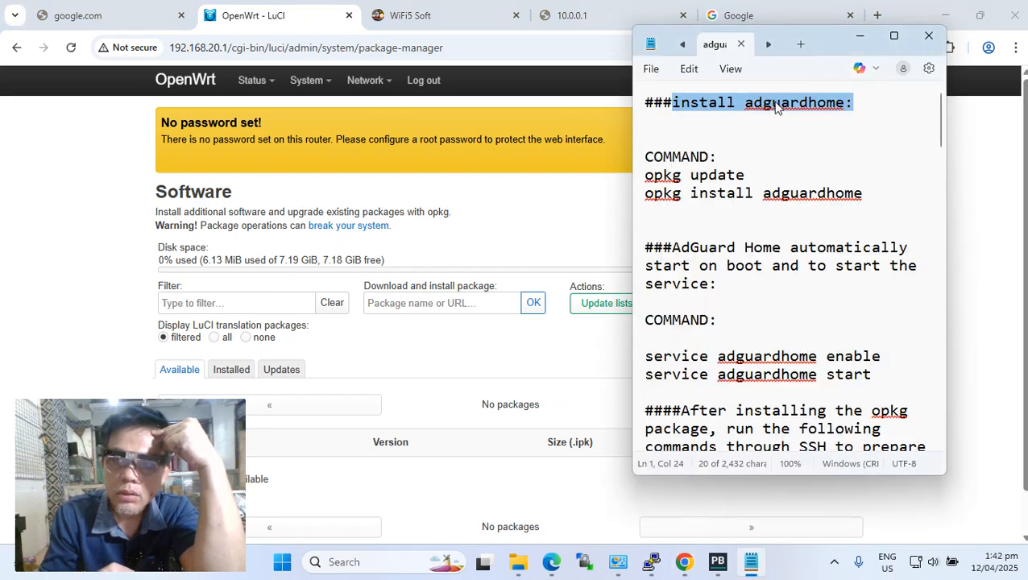
click(576, 393)
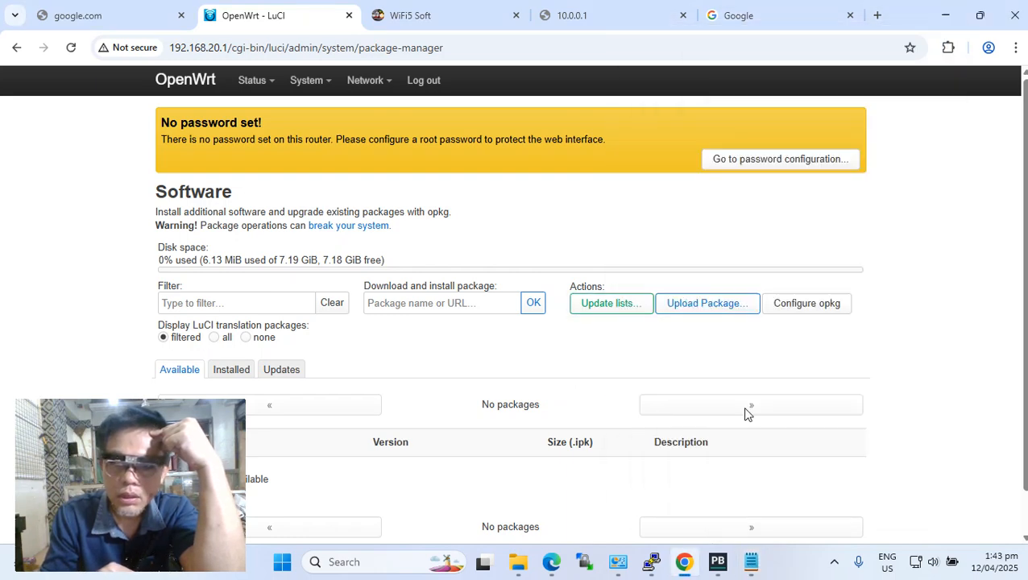
Open the lan interface's settings from the network interfaces, examine its IPv4 address, and dismiss the settings without saving.
mouse_move(366, 81)
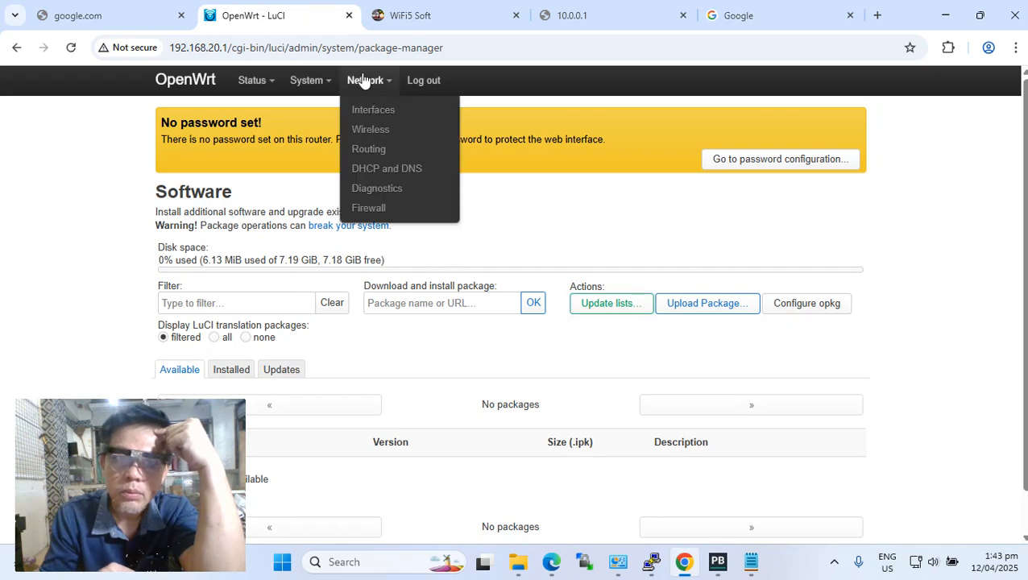
click(368, 108)
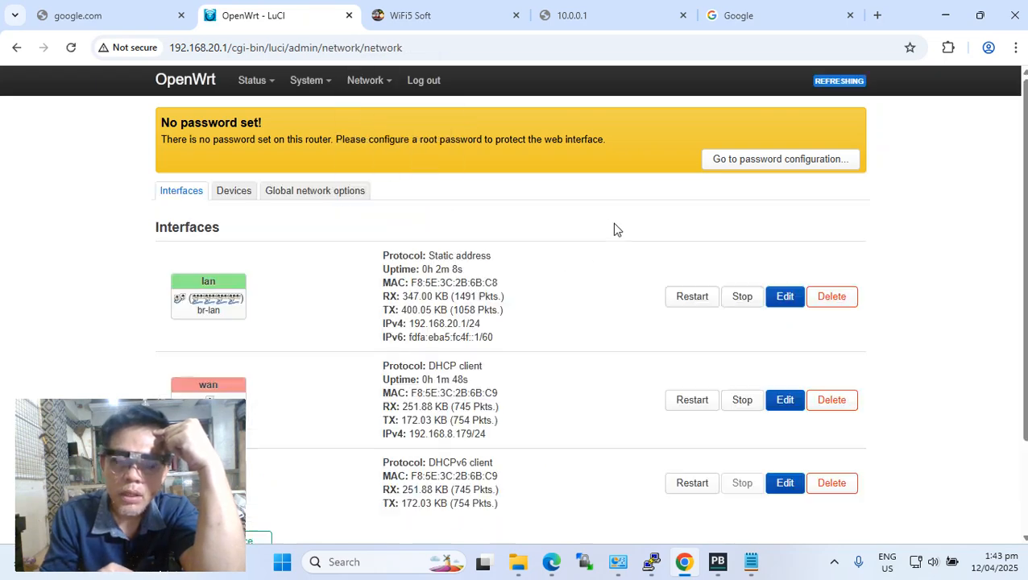
click(784, 298)
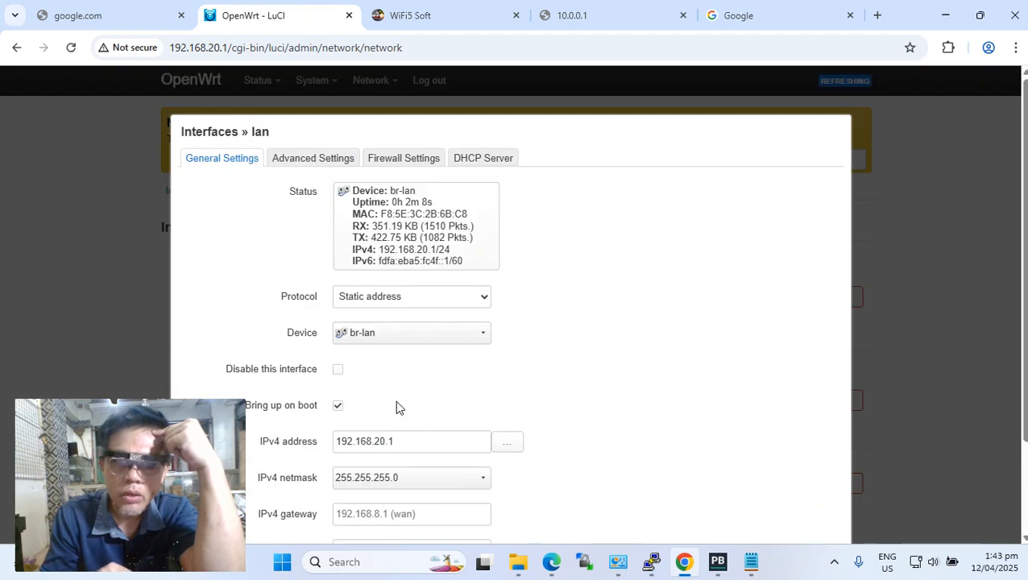
drag(226, 48, 170, 48)
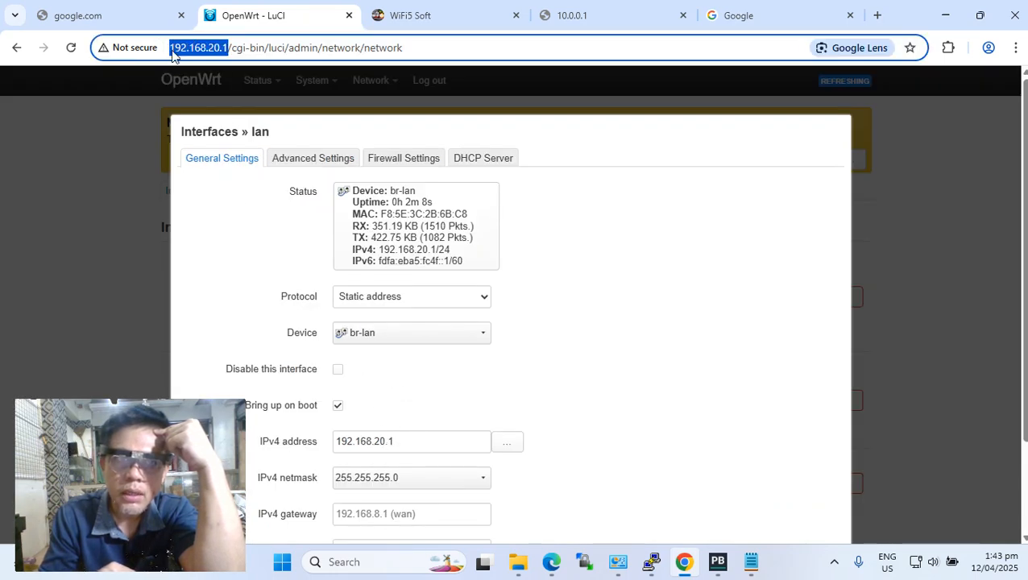
click(659, 288)
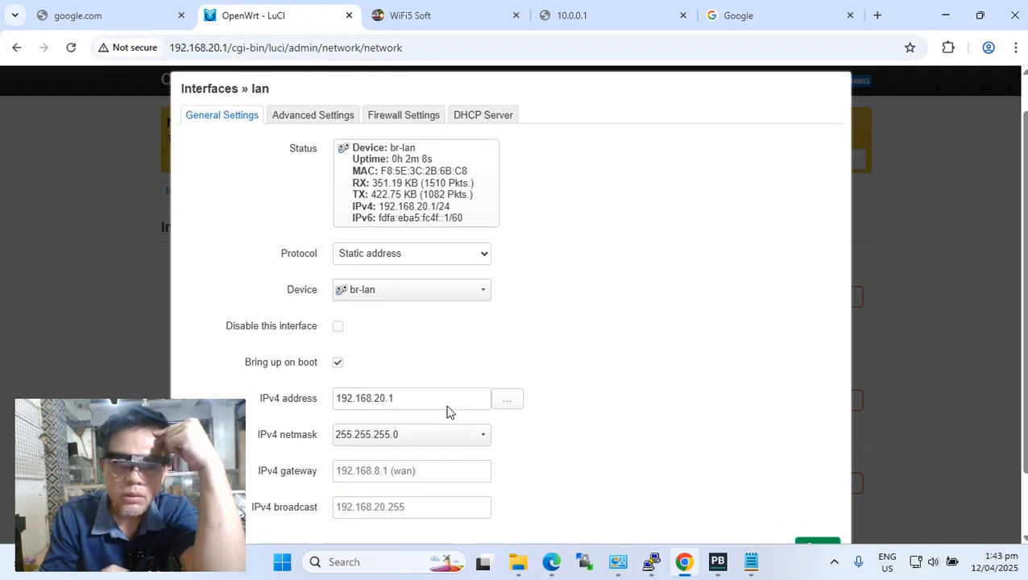
scroll(335, 404, down, 2)
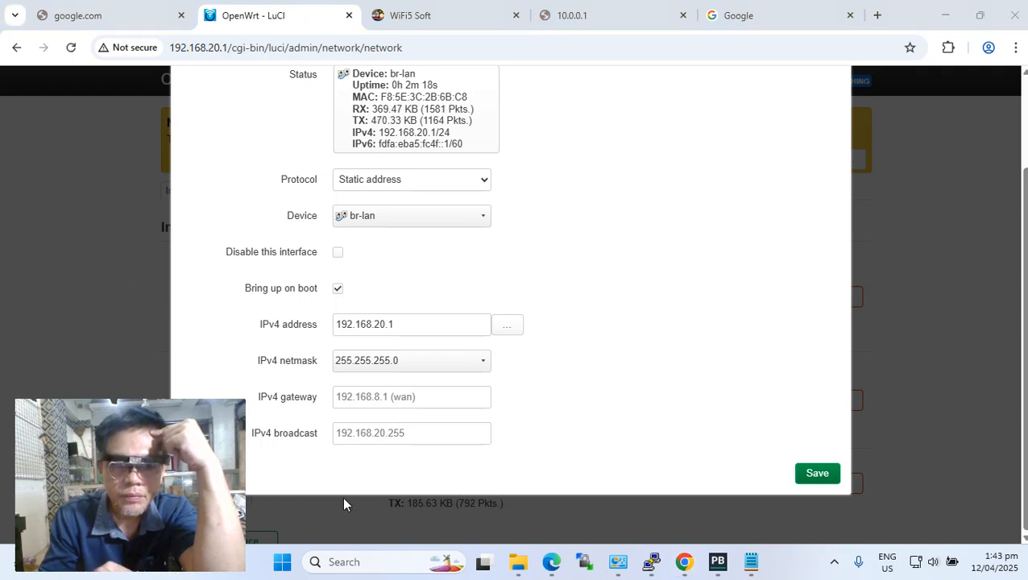
click(981, 16)
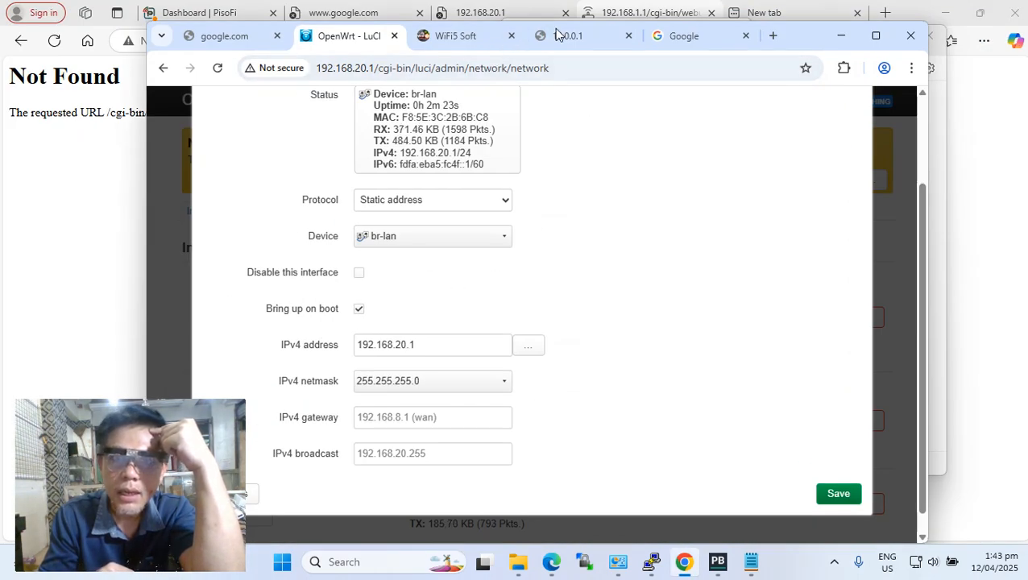
drag(803, 25, 878, 17)
click(293, 477)
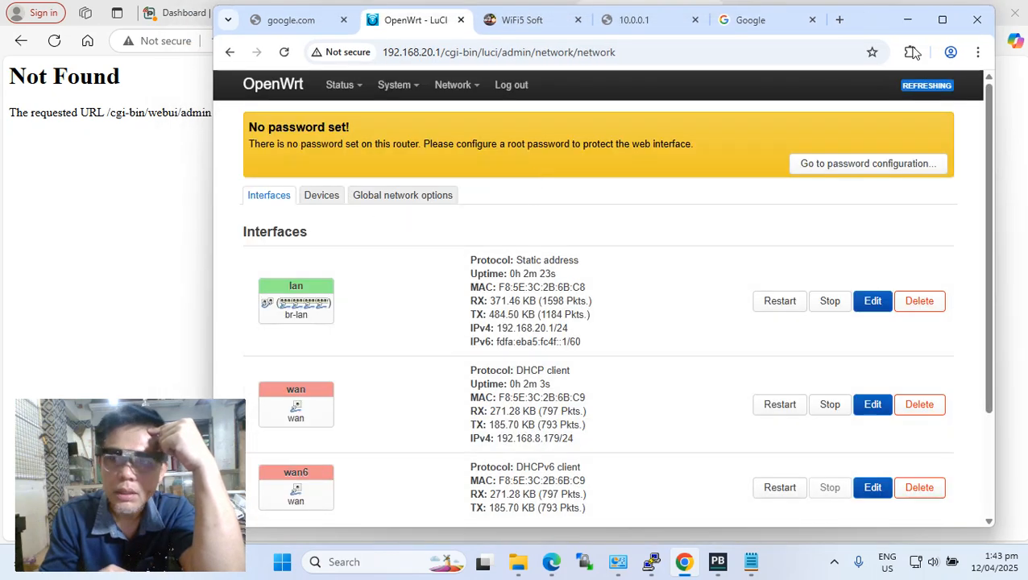
Compare the router address in the browser with the lan interface's IPv4 setting again, then dismiss the settings unsaved.
click(940, 19)
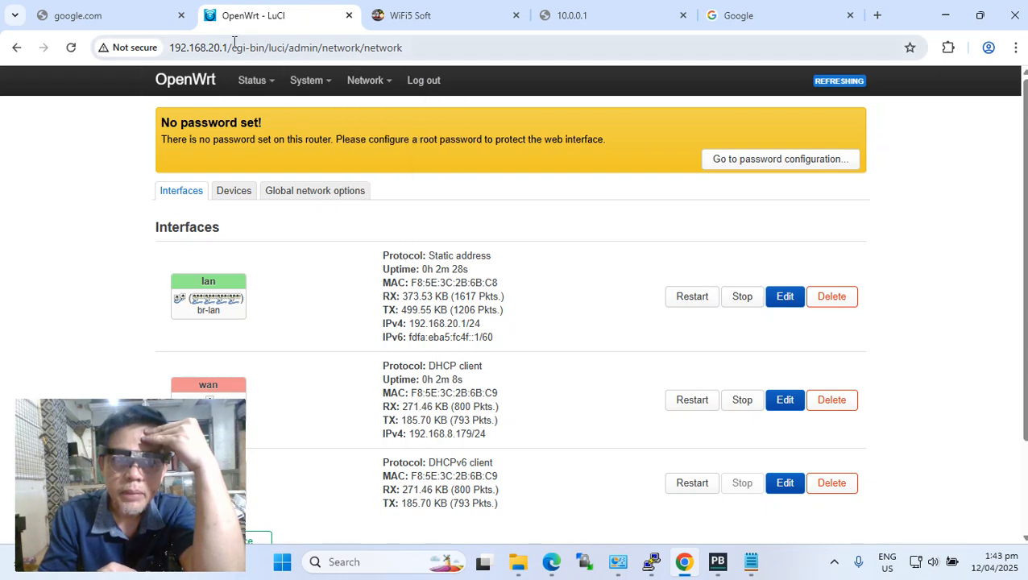
drag(222, 47, 172, 48)
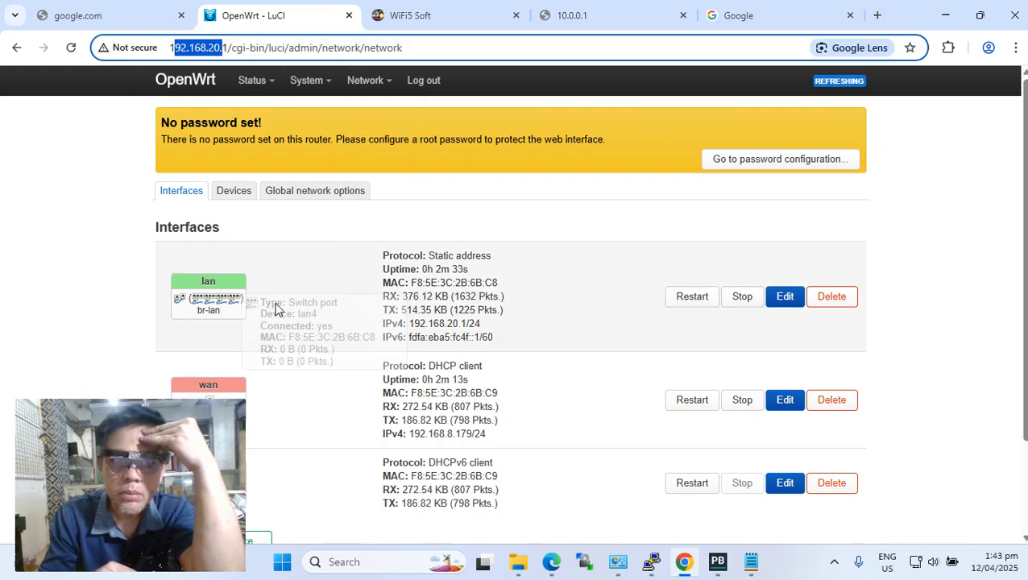
click(786, 297)
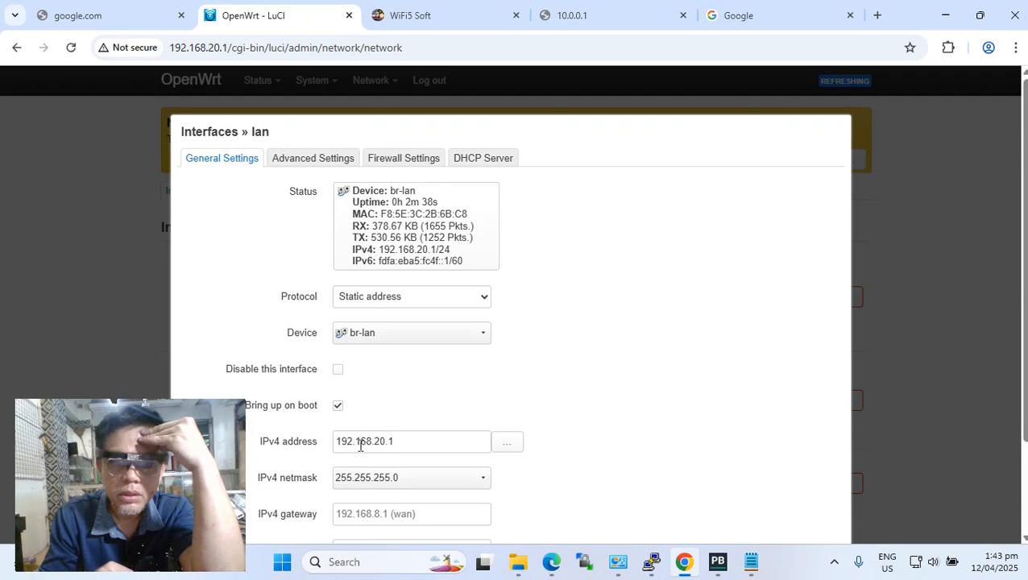
scroll(668, 429, down, 2)
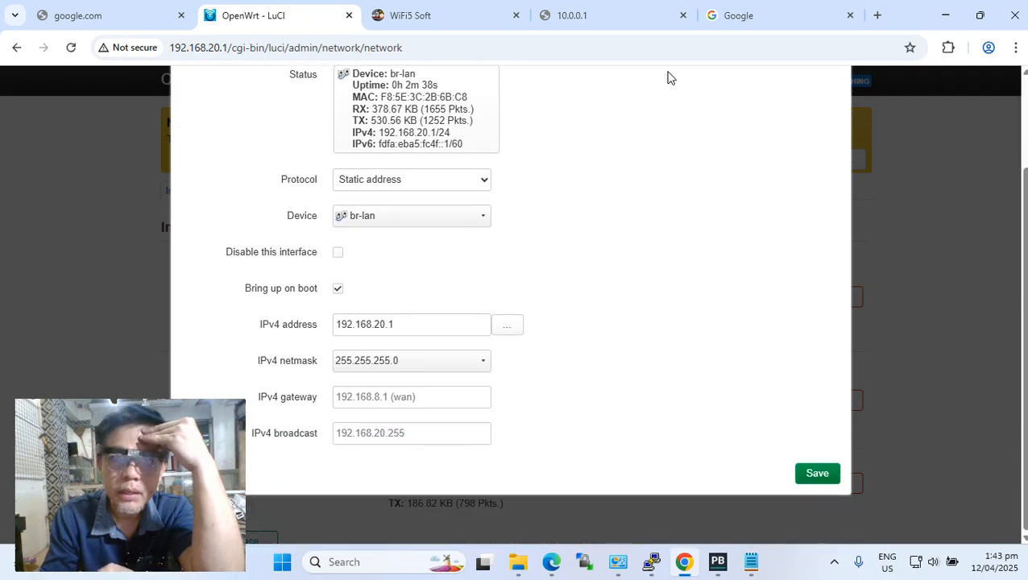
click(979, 16)
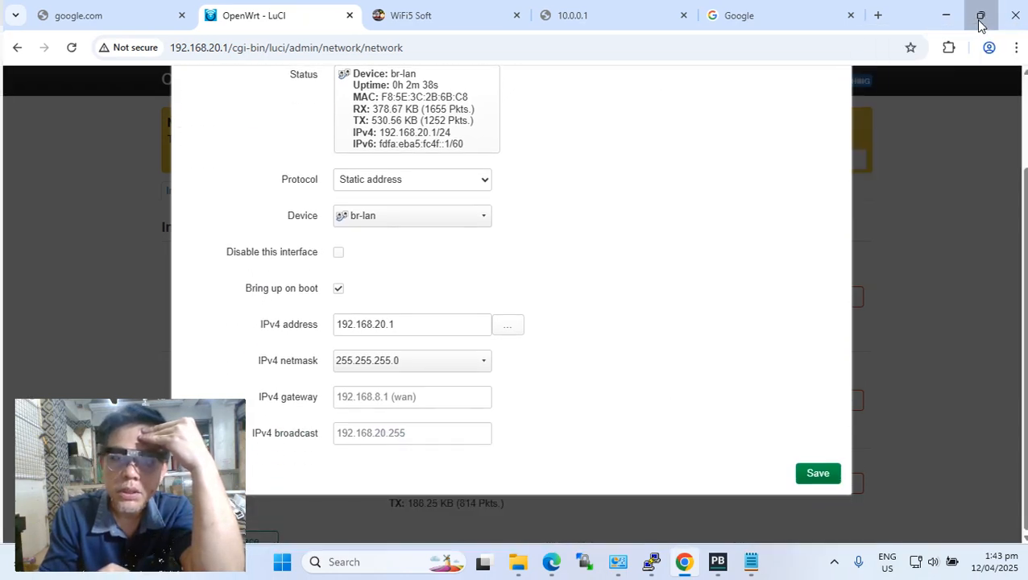
click(292, 479)
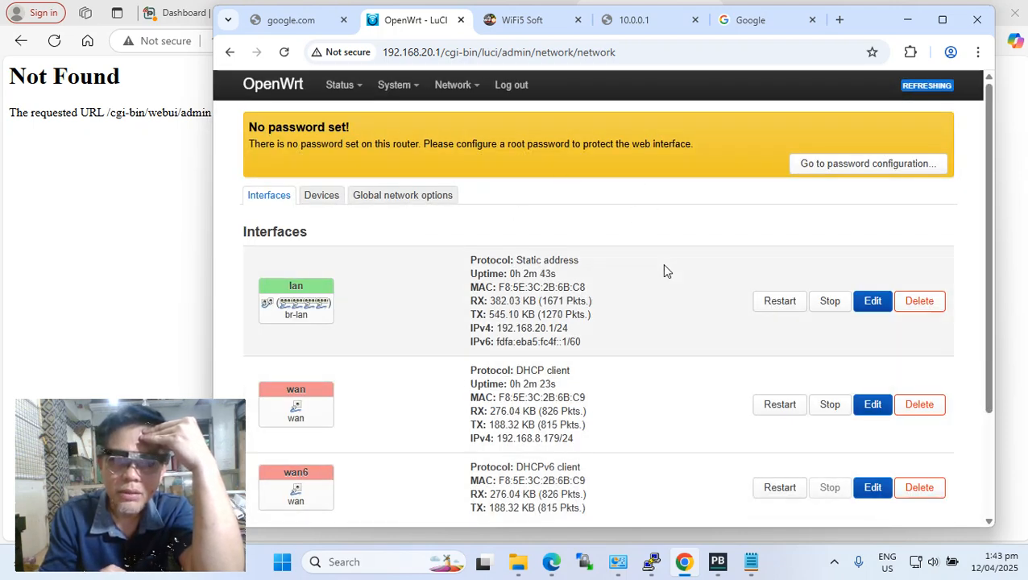
scroll(661, 263, down, 3)
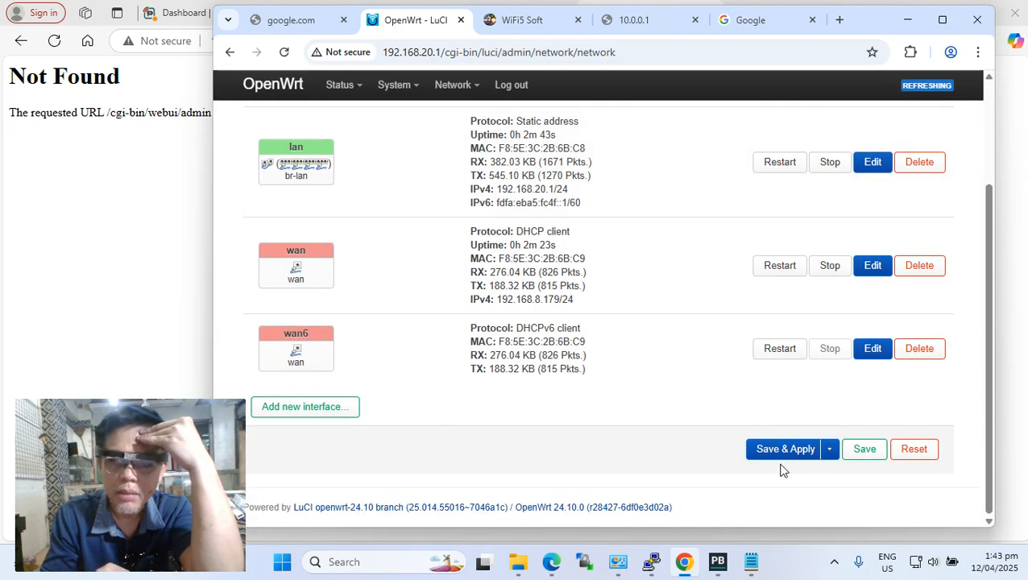
click(941, 19)
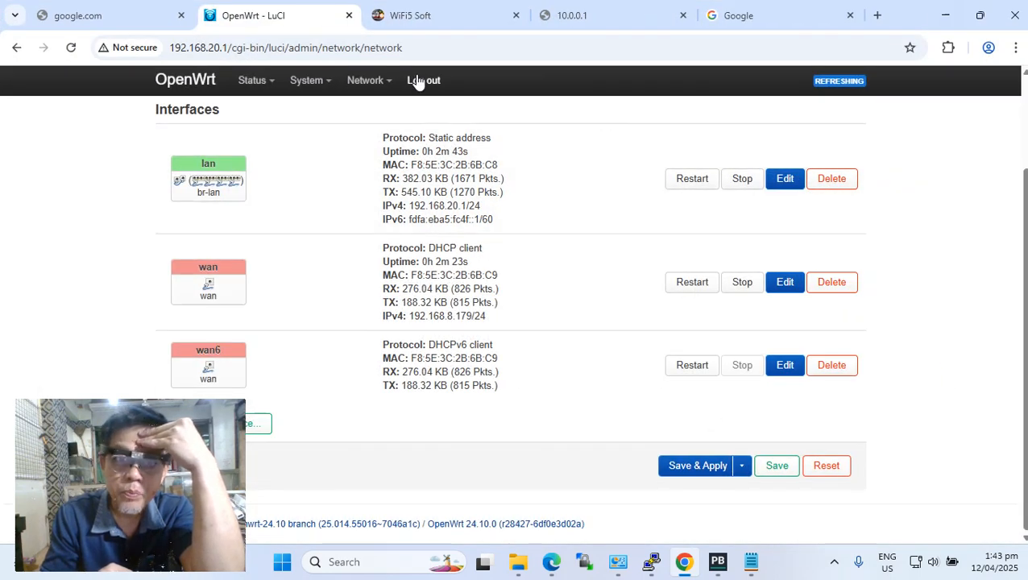
Log out of the router's web interface, switch to PuTTY and open an SSH connection to 192.168.20.1 on port 22.
click(421, 81)
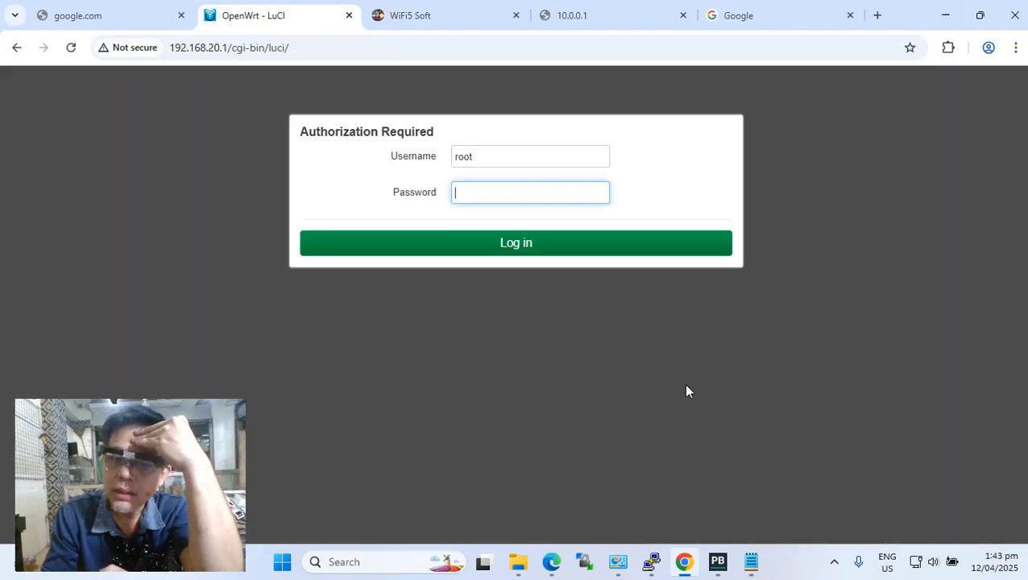
click(651, 561)
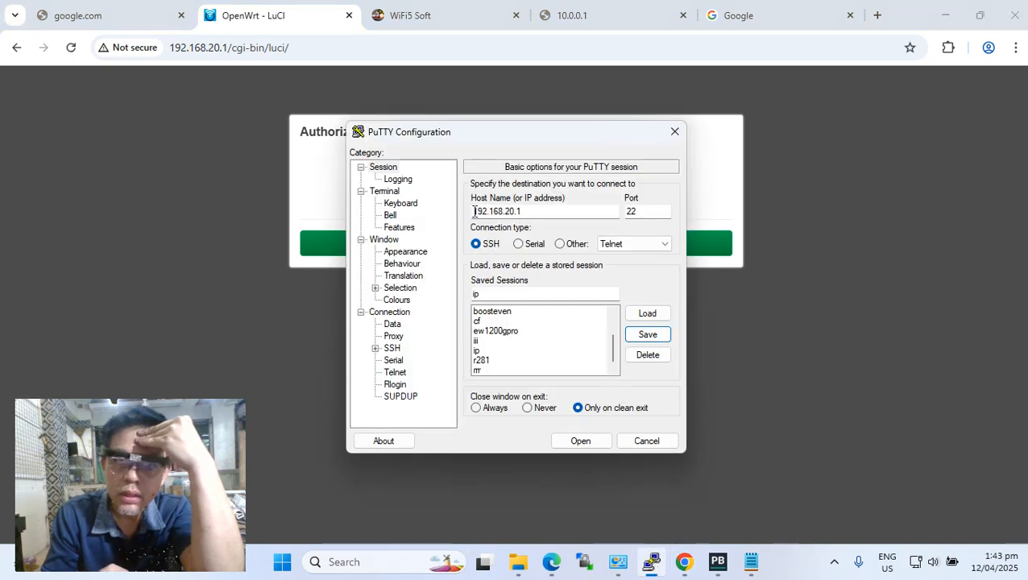
drag(474, 211, 523, 216)
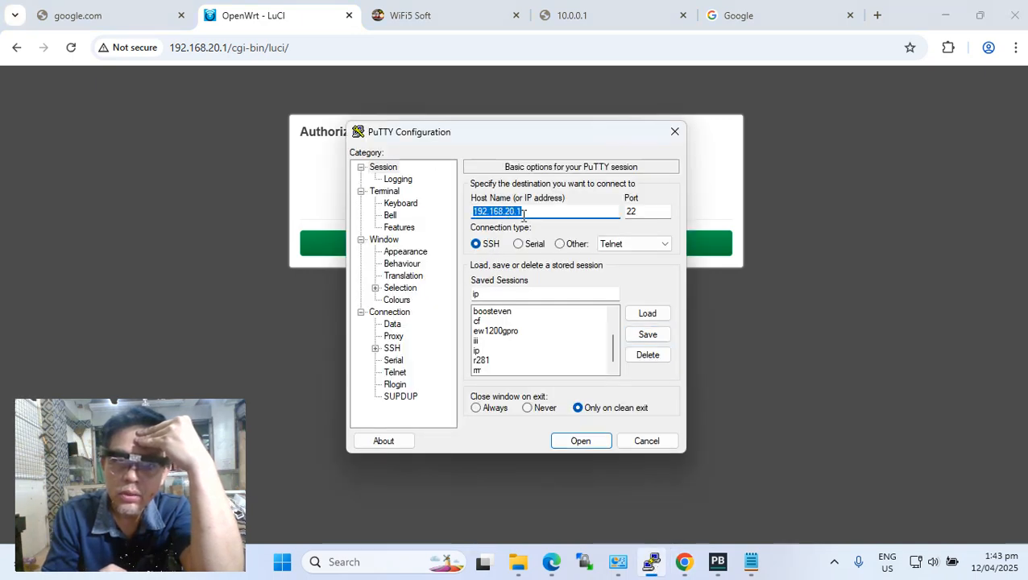
click(525, 213)
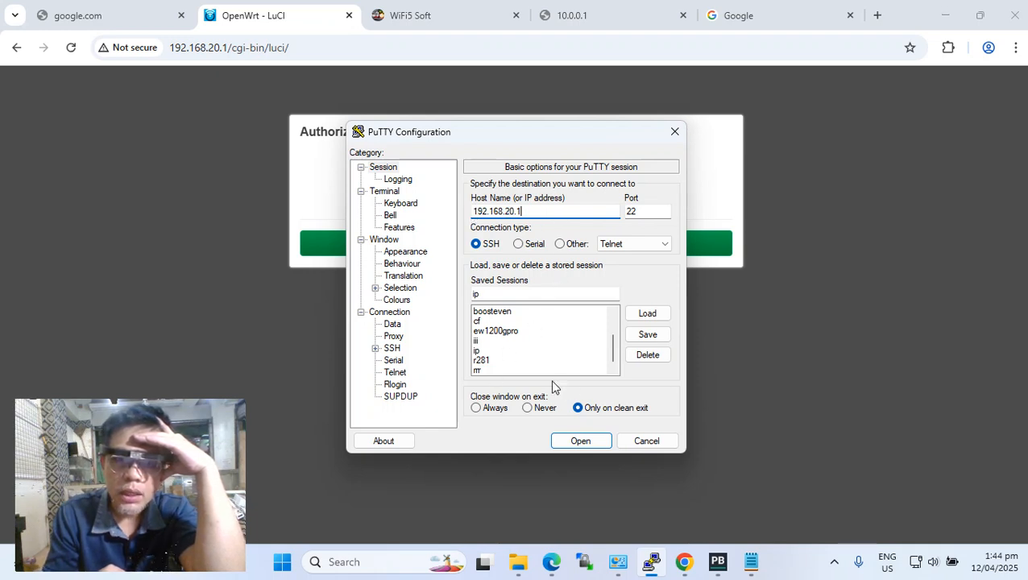
click(578, 442)
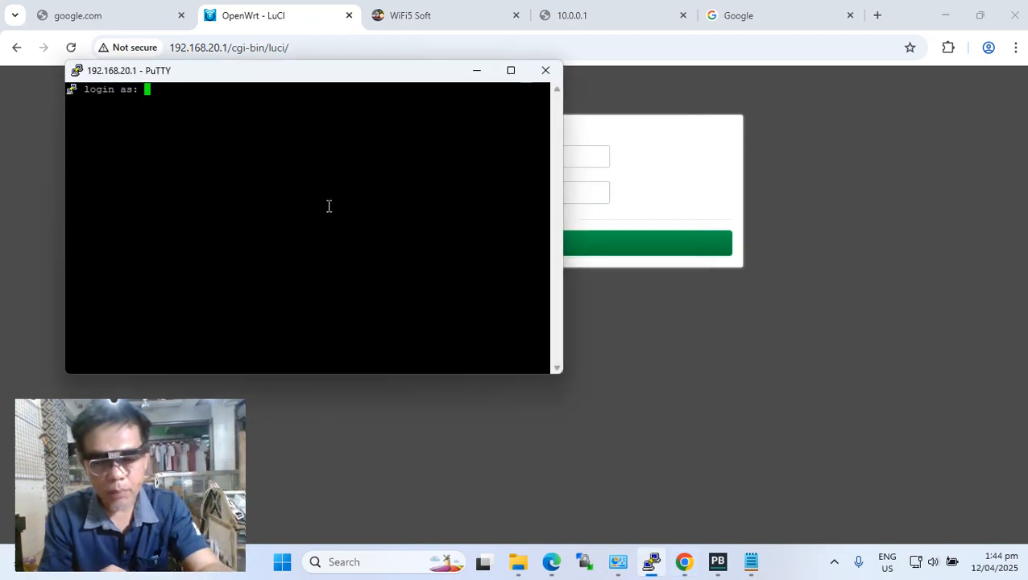
Log in to the router's SSH session as root.
text(root)
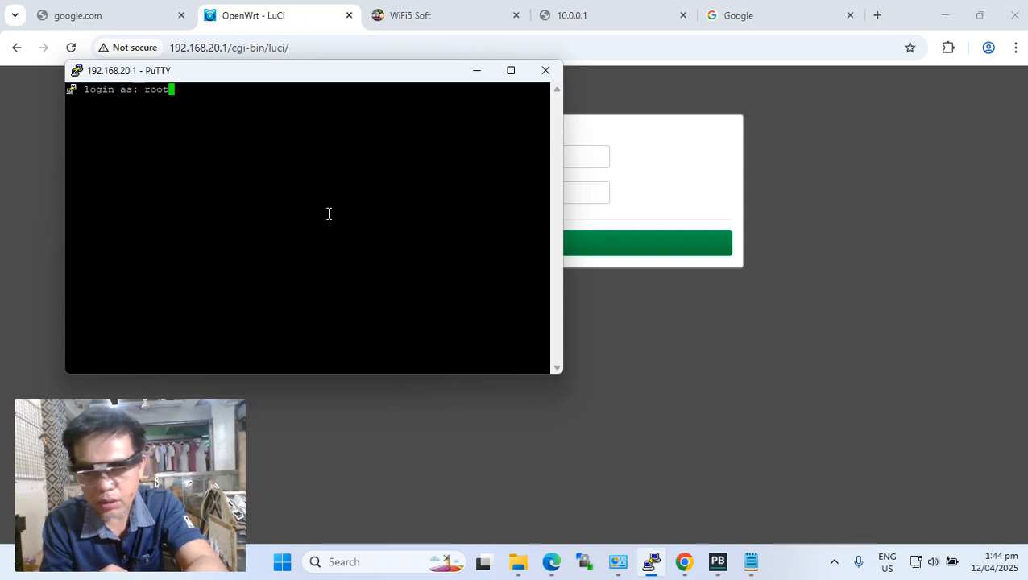
key(Return)
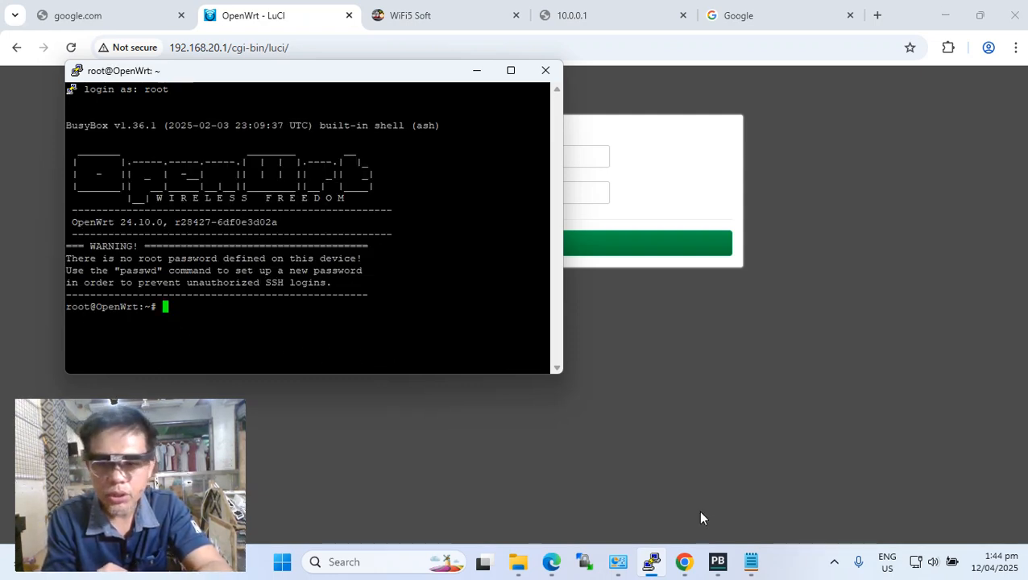
Copy the opkg update command from the Notepad notes and run it in the router's SSH session.
click(750, 561)
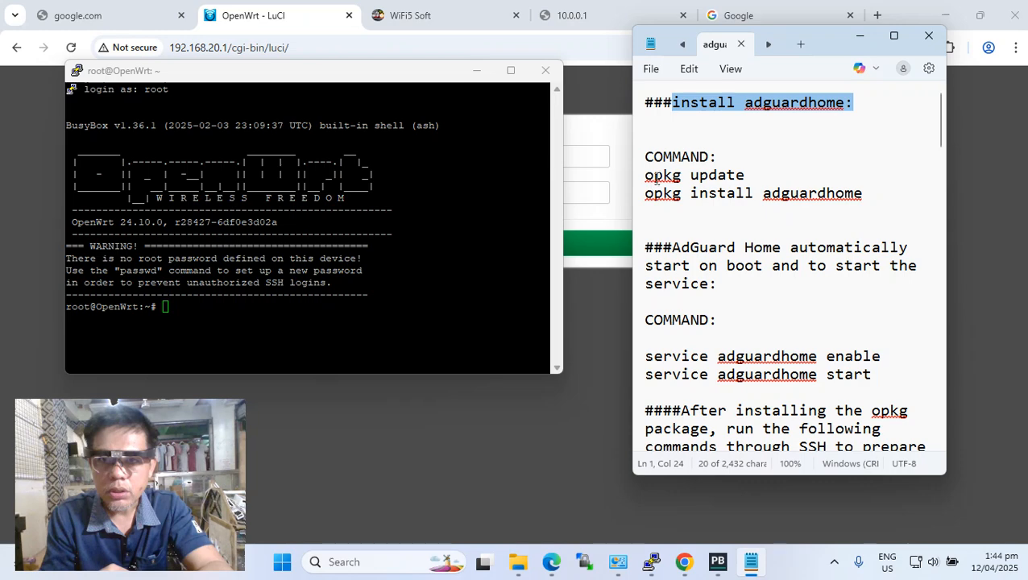
drag(647, 174, 745, 173)
right_click(727, 181)
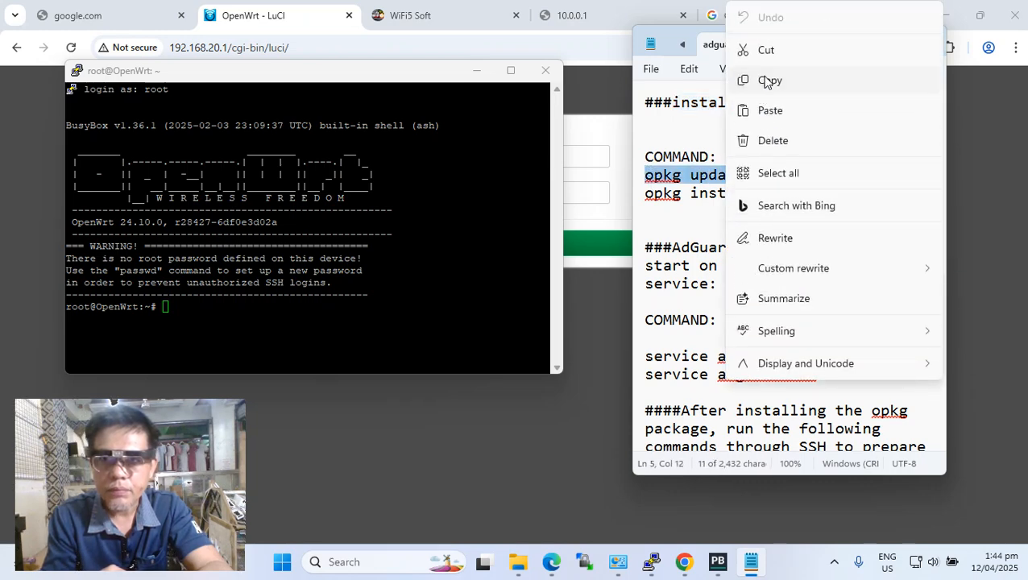
click(764, 85)
right_click(369, 331)
key(Return)
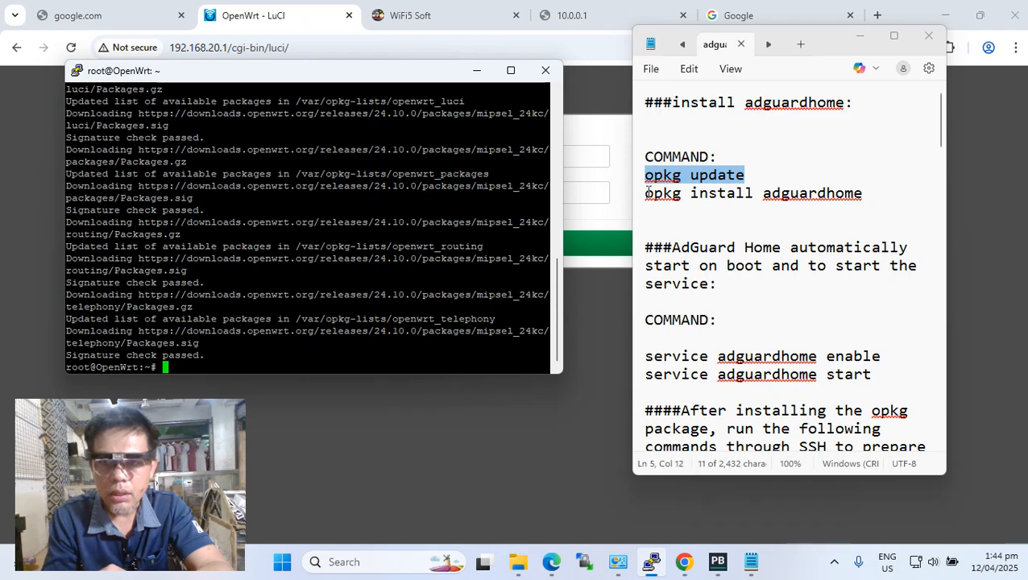
Copy the opkg install adguardhome command from the Notepad notes and run it in the router's SSH session.
drag(646, 192, 863, 192)
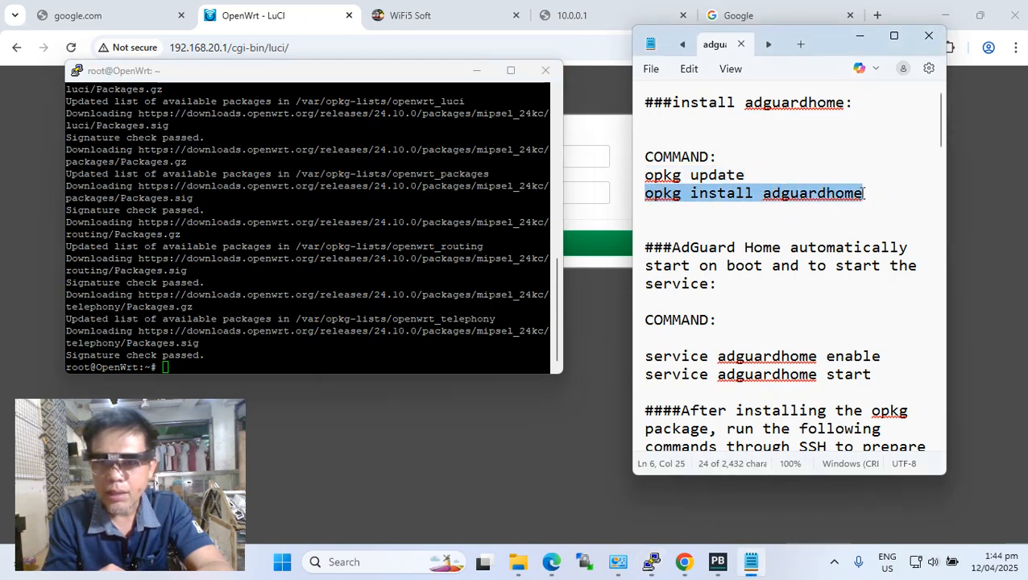
right_click(847, 195)
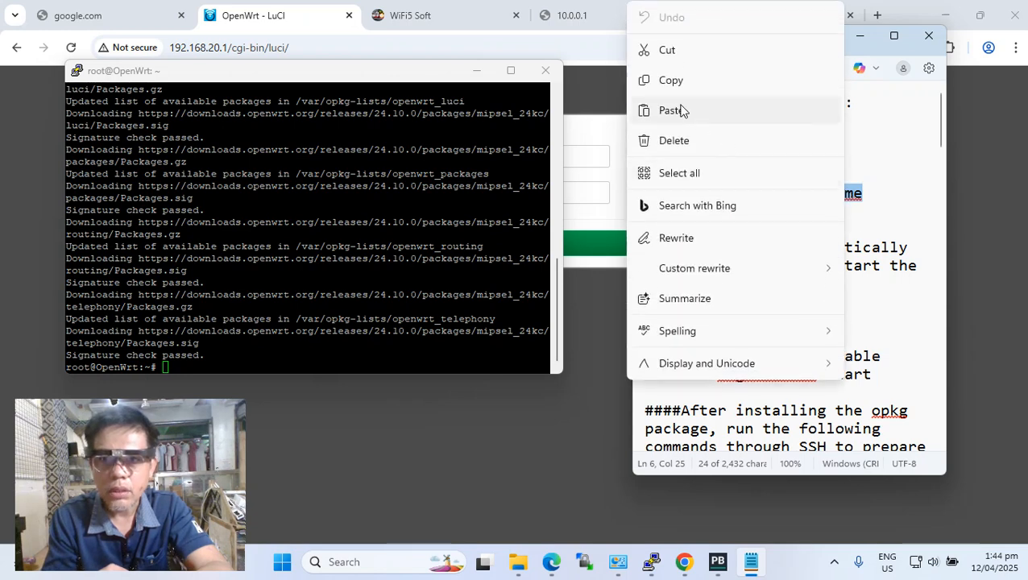
click(676, 82)
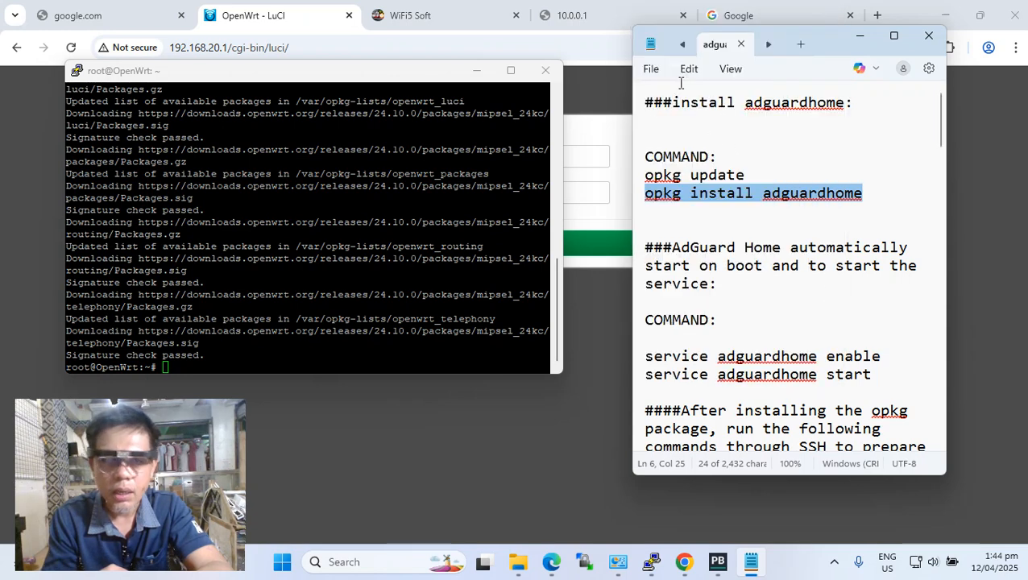
right_click(323, 366)
key(Return)
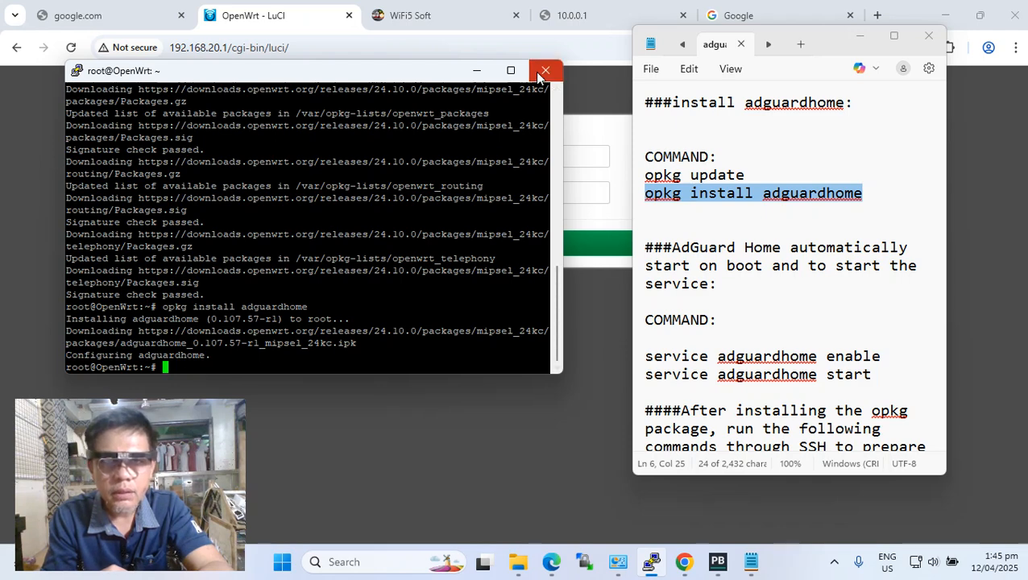
Switch to Chrome, log in to the router's web interface as root and list the installed software packages.
click(562, 424)
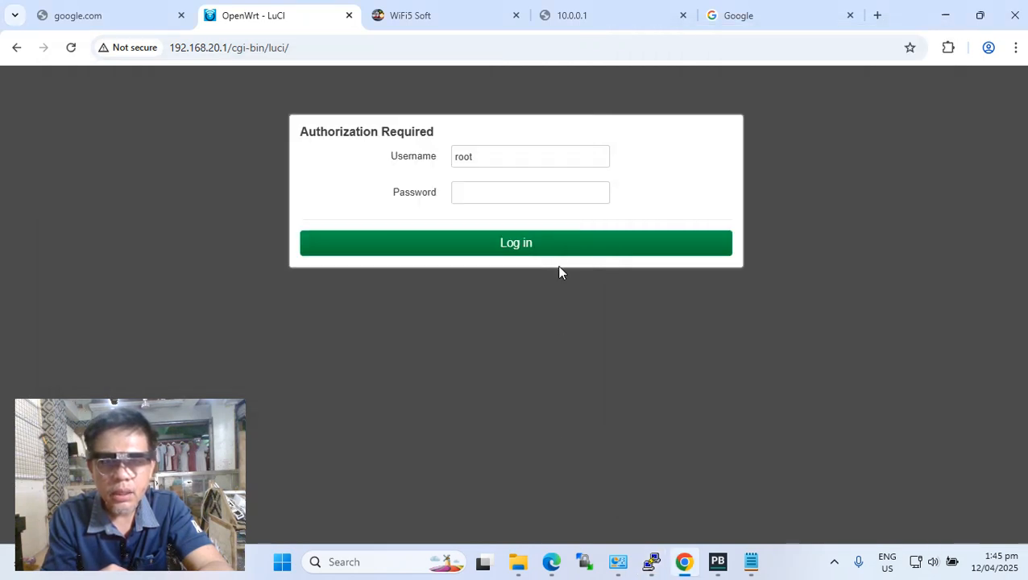
click(550, 246)
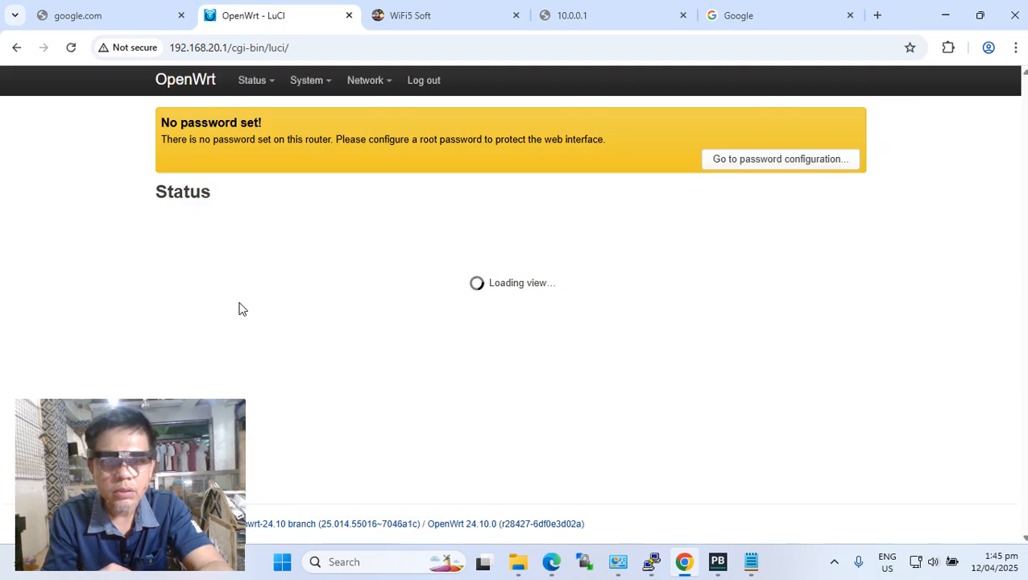
mouse_move(326, 84)
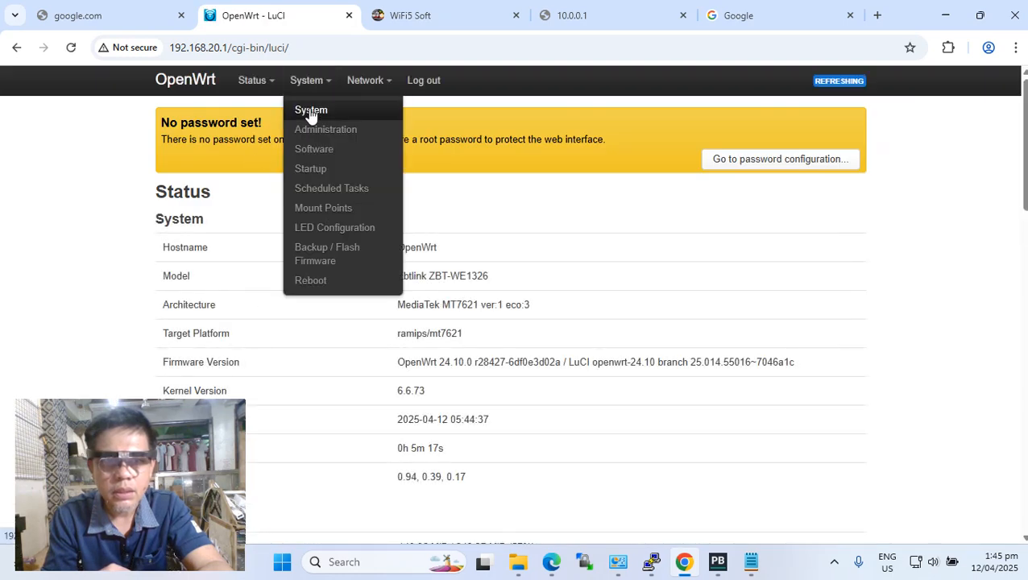
click(311, 149)
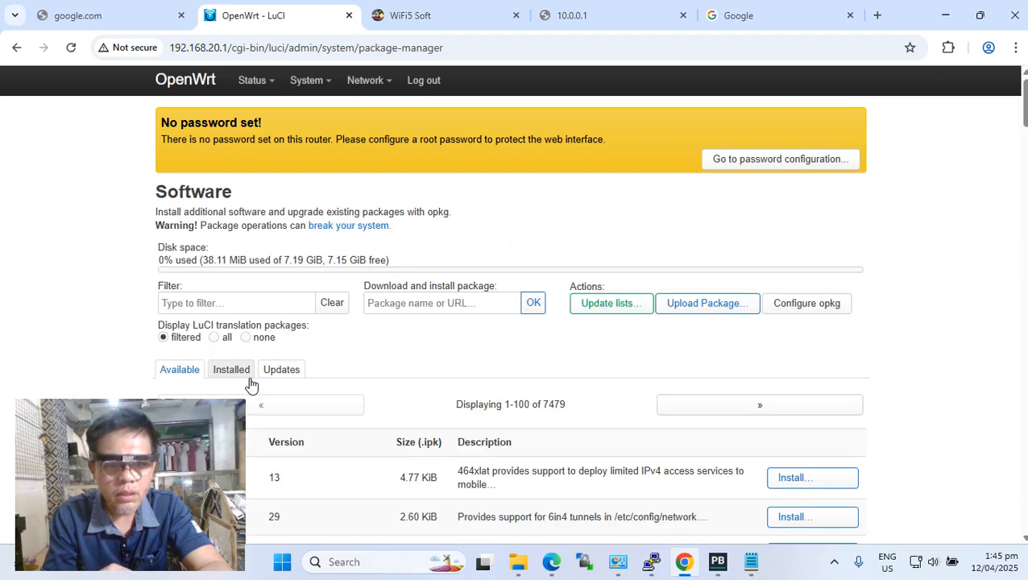
click(232, 373)
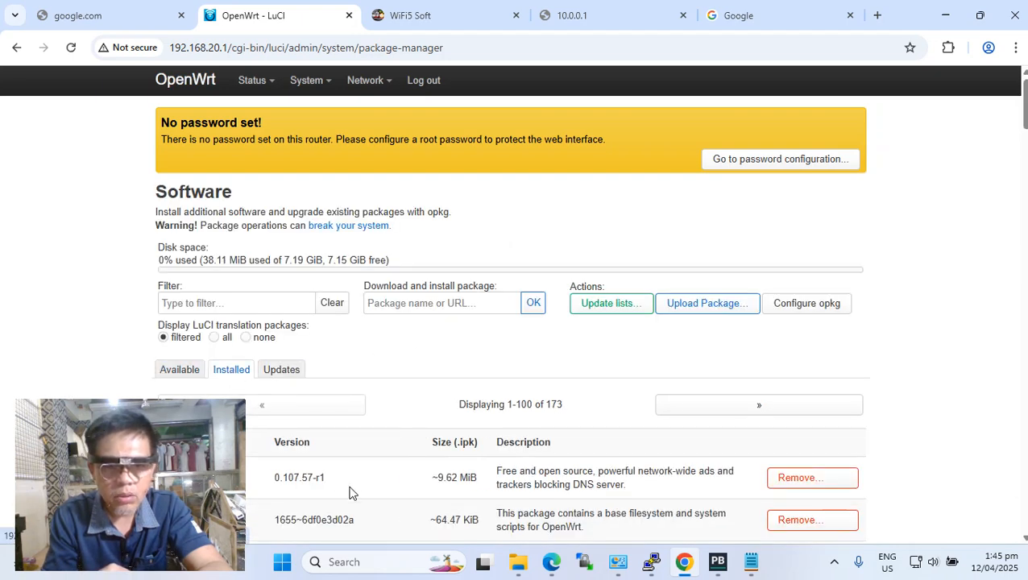
Check the adguardhome entry in the installed packages list with the browser window temporarily reduced.
click(979, 16)
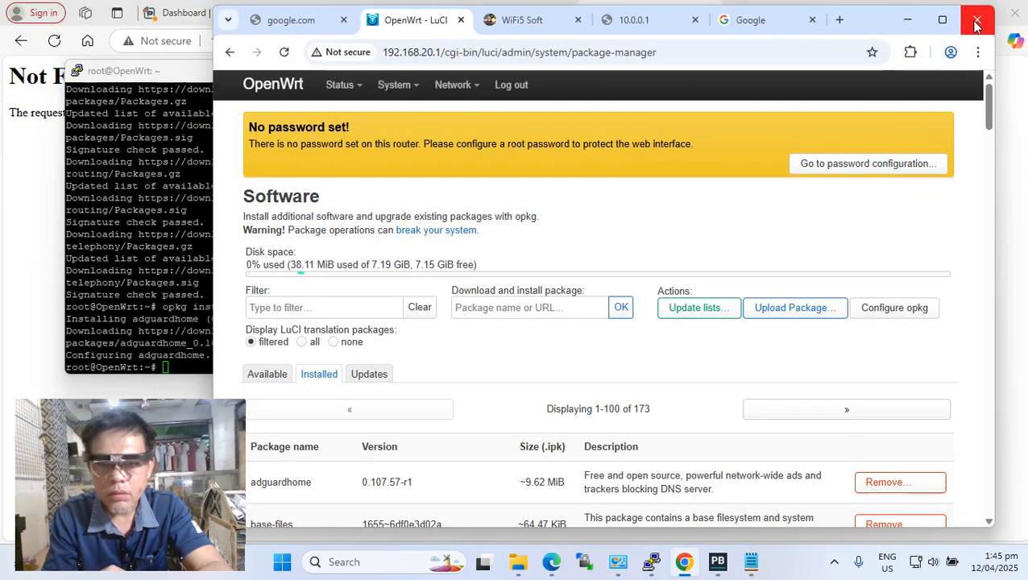
drag(315, 483, 249, 493)
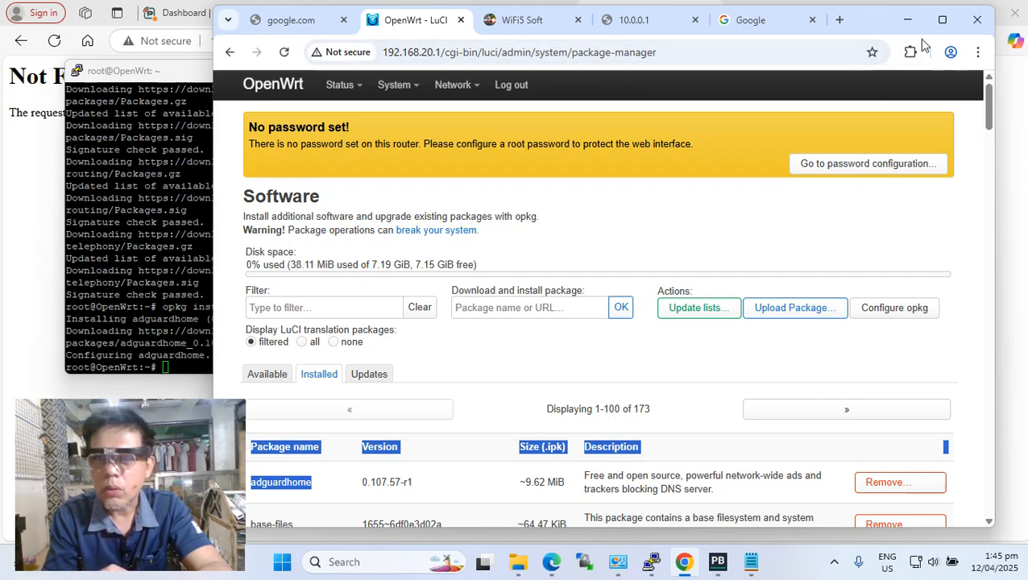
click(941, 19)
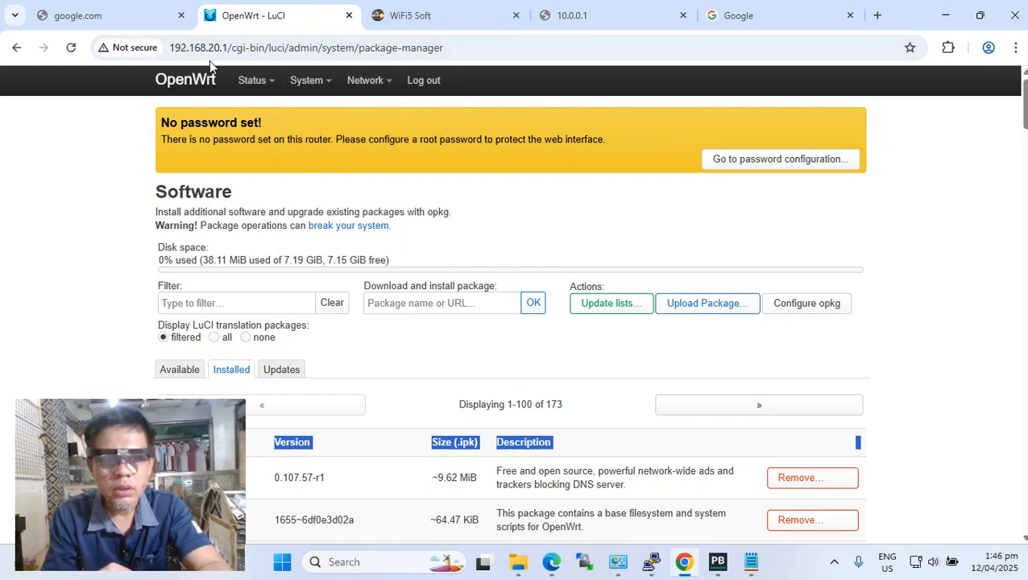
Copy the router address 192.168.20.1 and paste it over google.com as the address in the Google browser tab.
drag(230, 47, 172, 48)
right_click(183, 48)
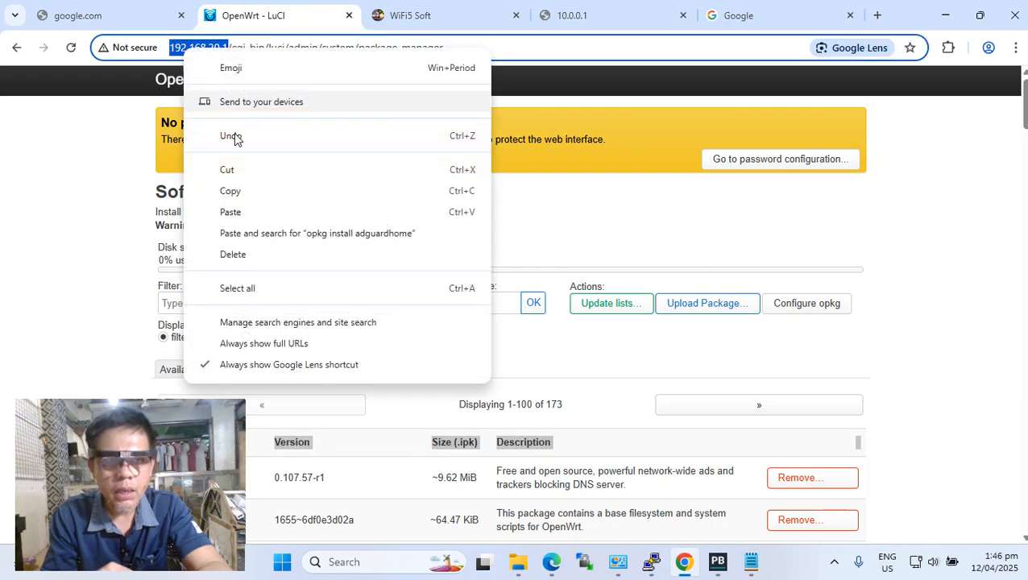
click(246, 194)
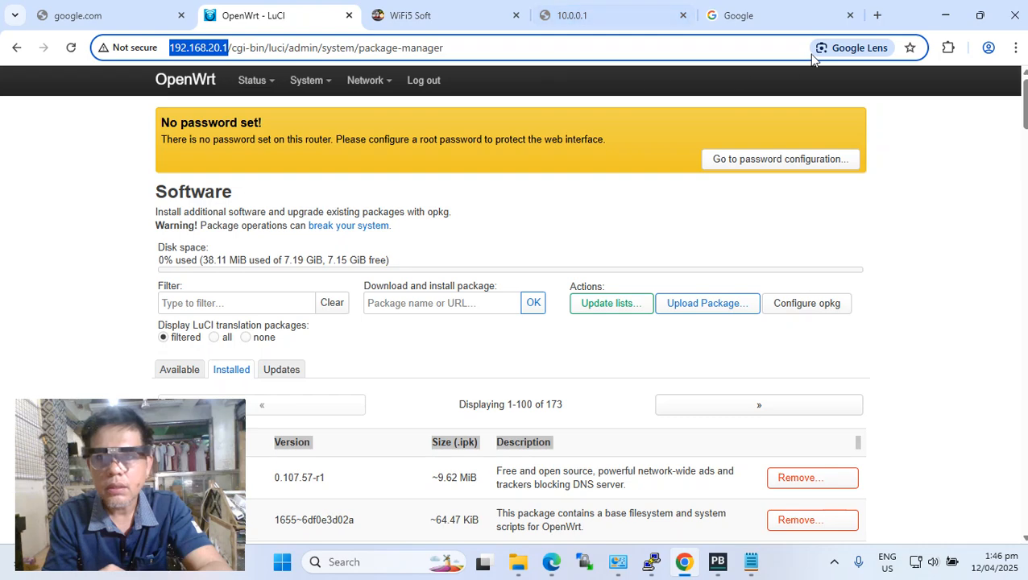
click(772, 19)
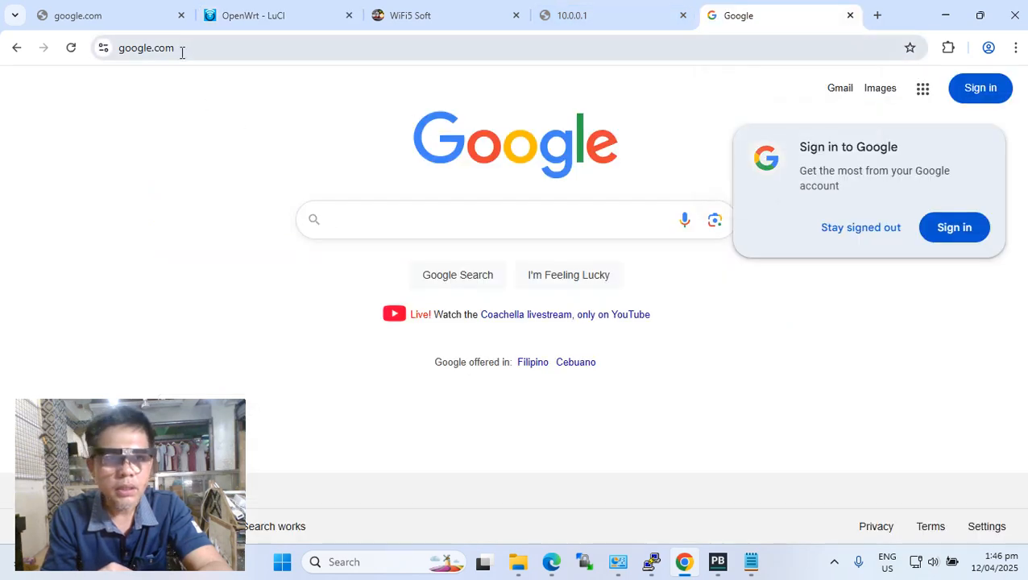
drag(181, 47, 115, 50)
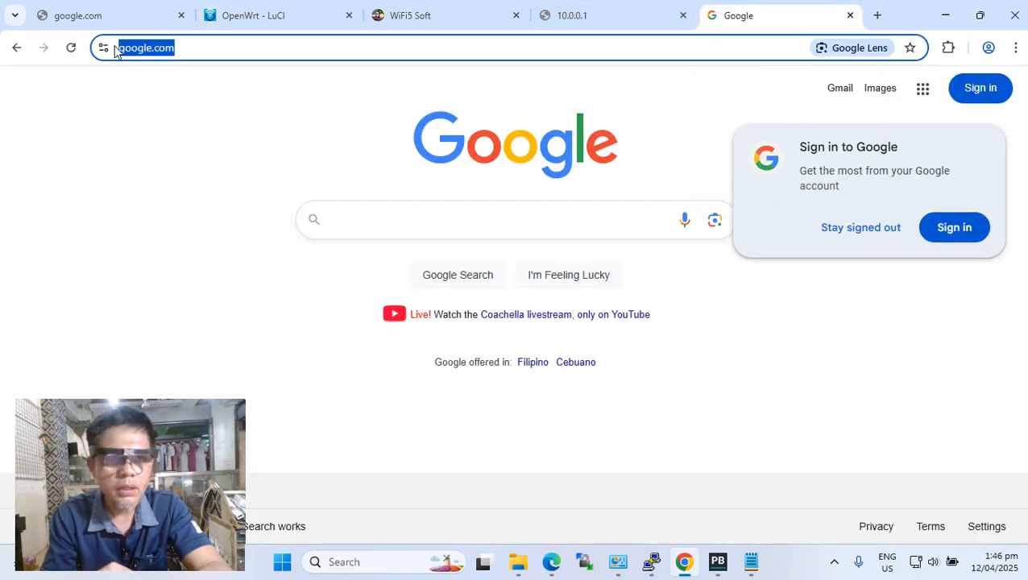
key(BackSpace)
right_click(185, 50)
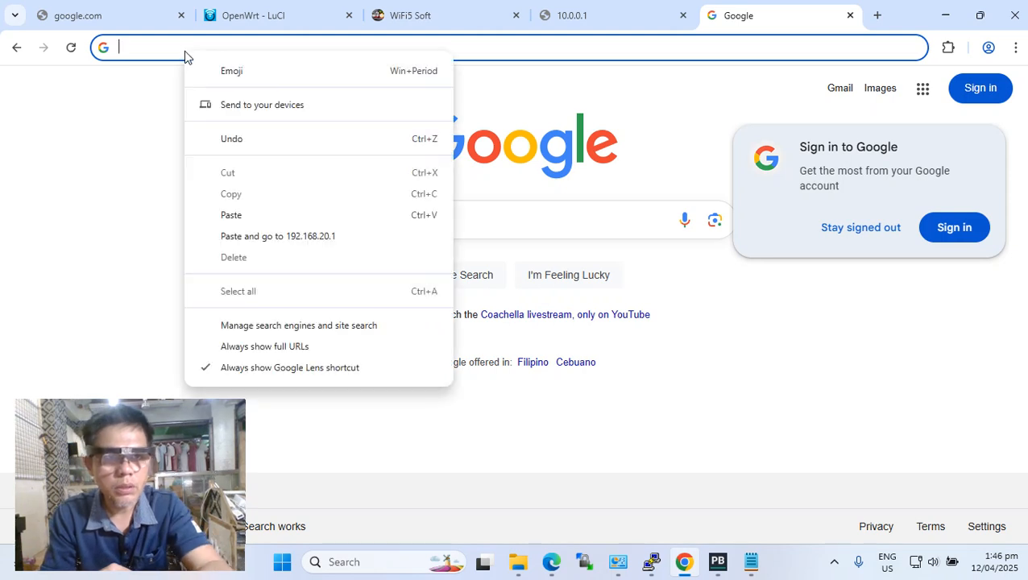
click(231, 216)
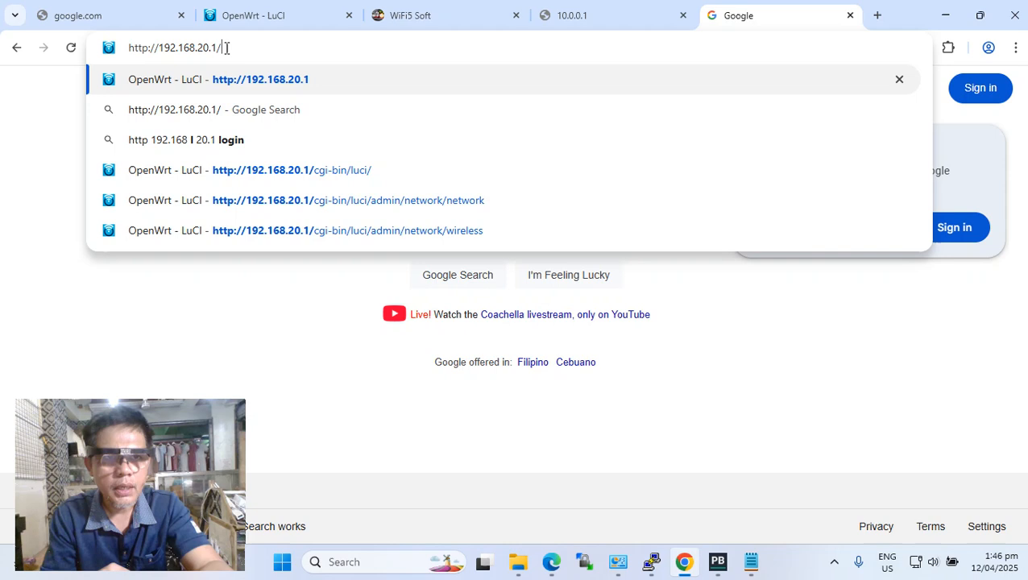
drag(224, 47, 215, 48)
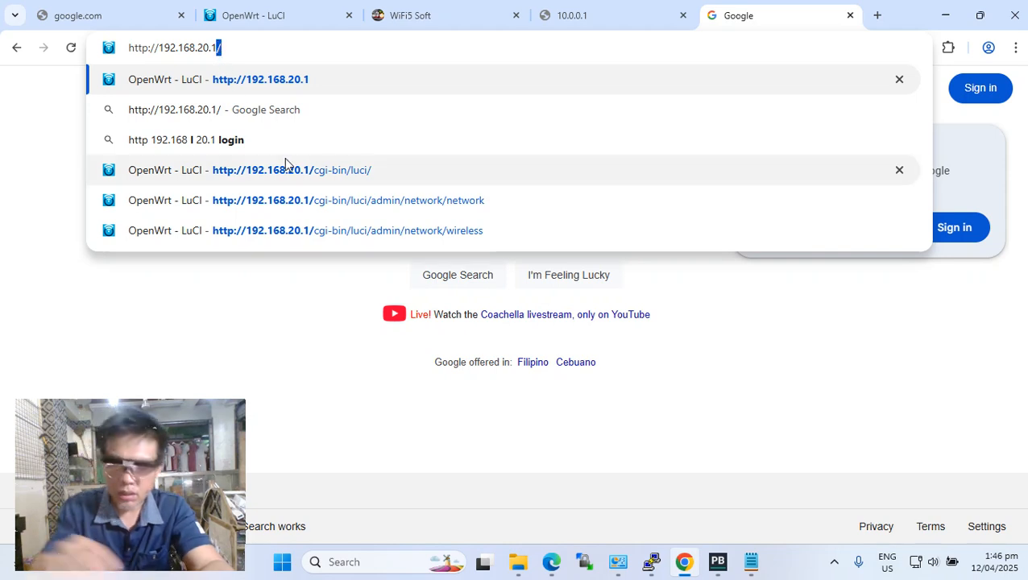
key(BackSpace)
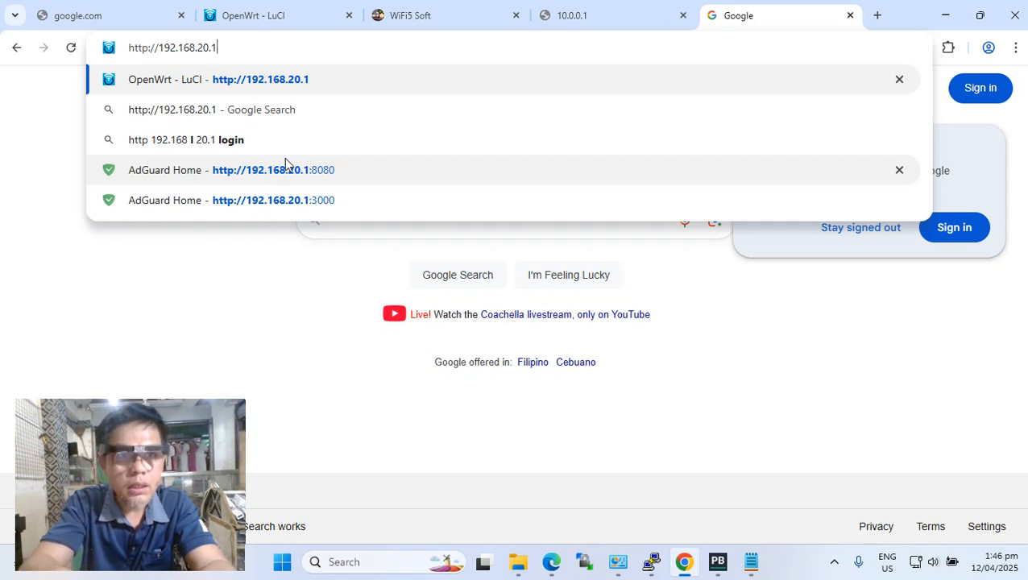
text(:)
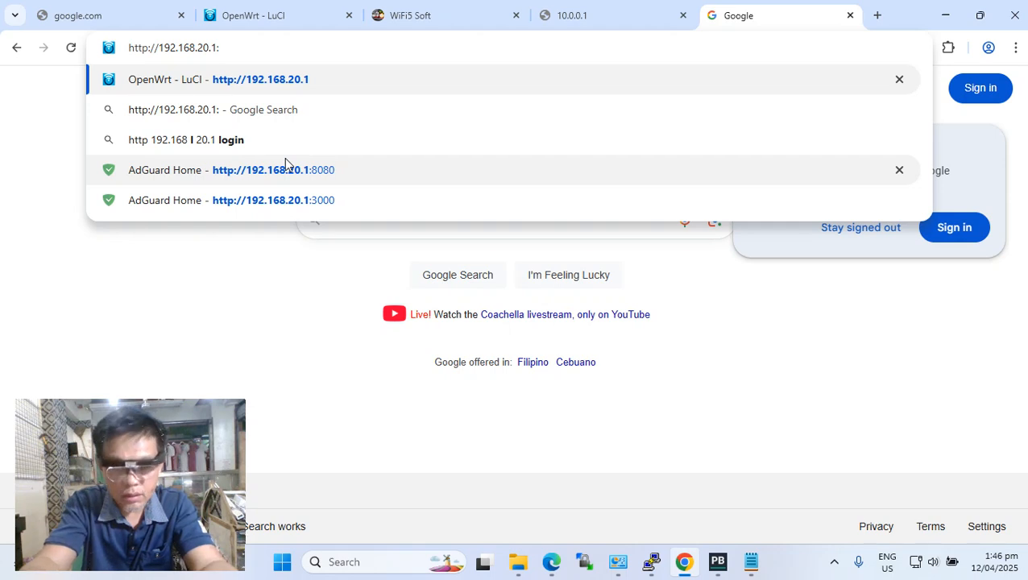
text(3000)
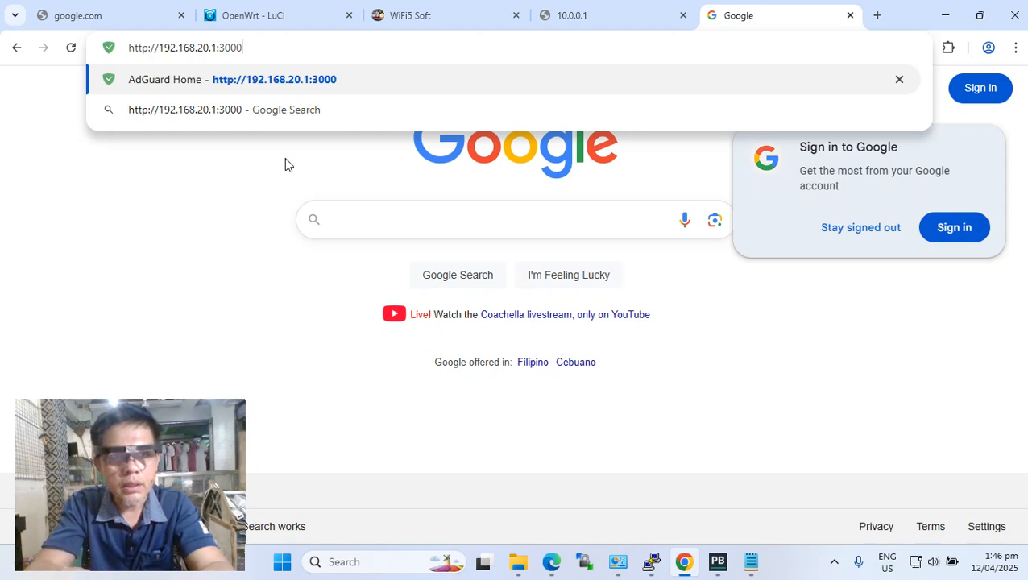
key(Return)
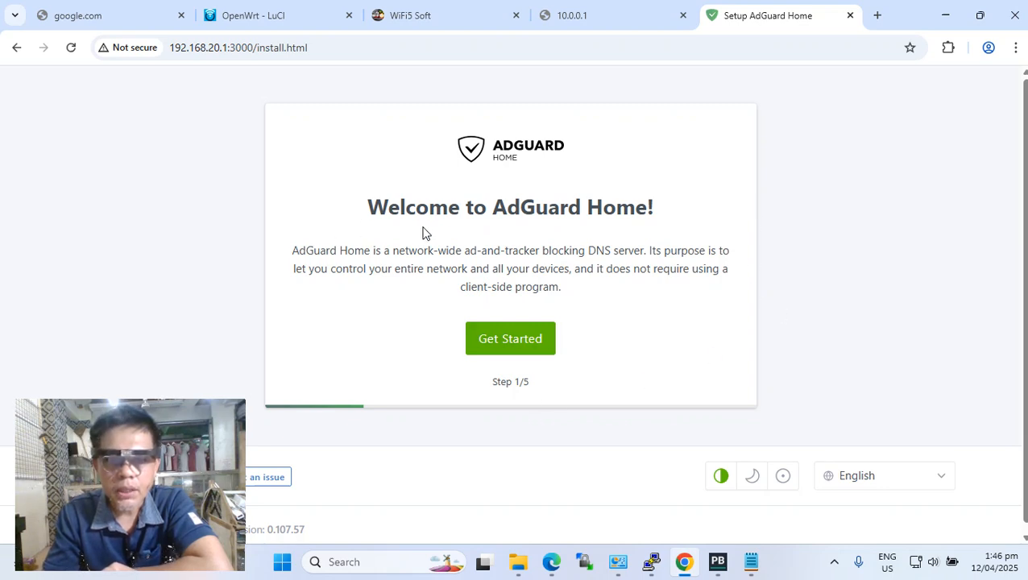
Review the AdGuard Home setup welcome text and the port number in the page address.
drag(429, 210, 675, 237)
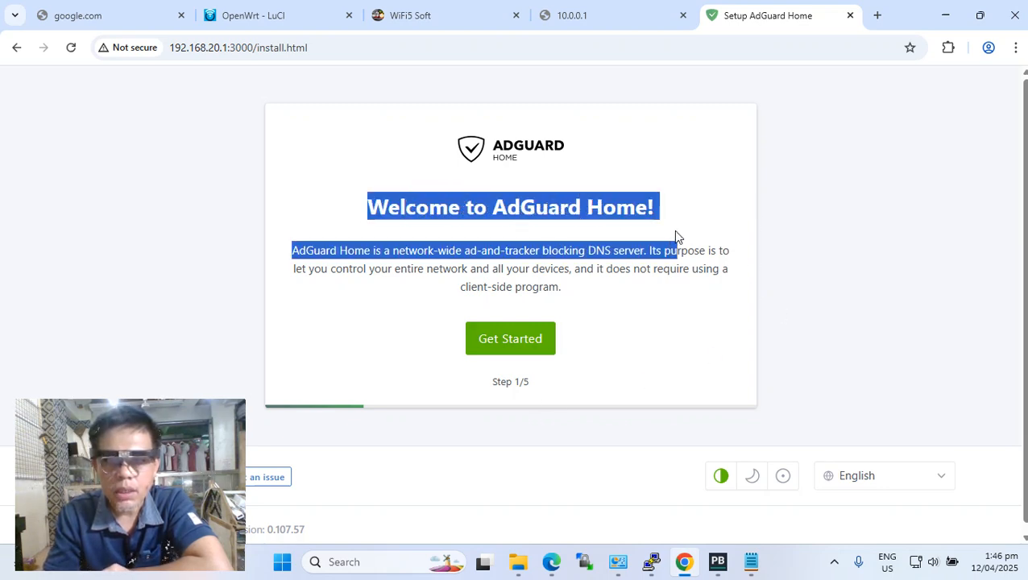
click(692, 220)
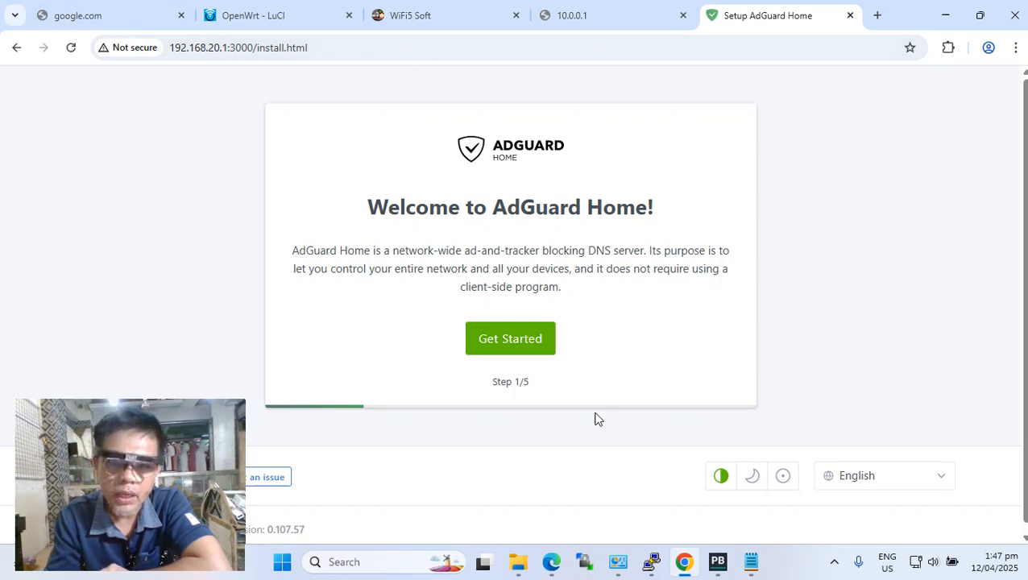
click(233, 47)
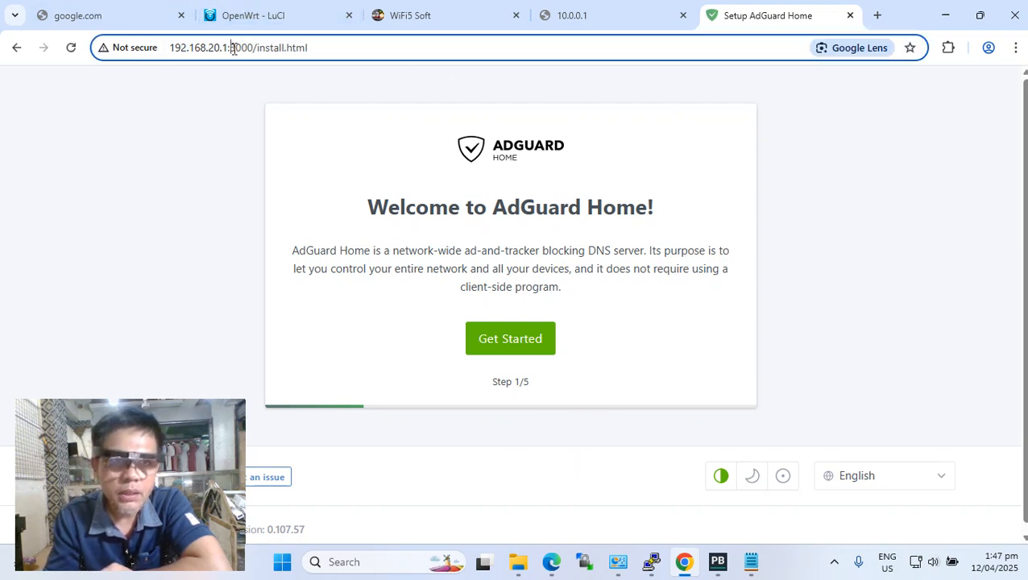
drag(233, 49, 256, 49)
click(202, 146)
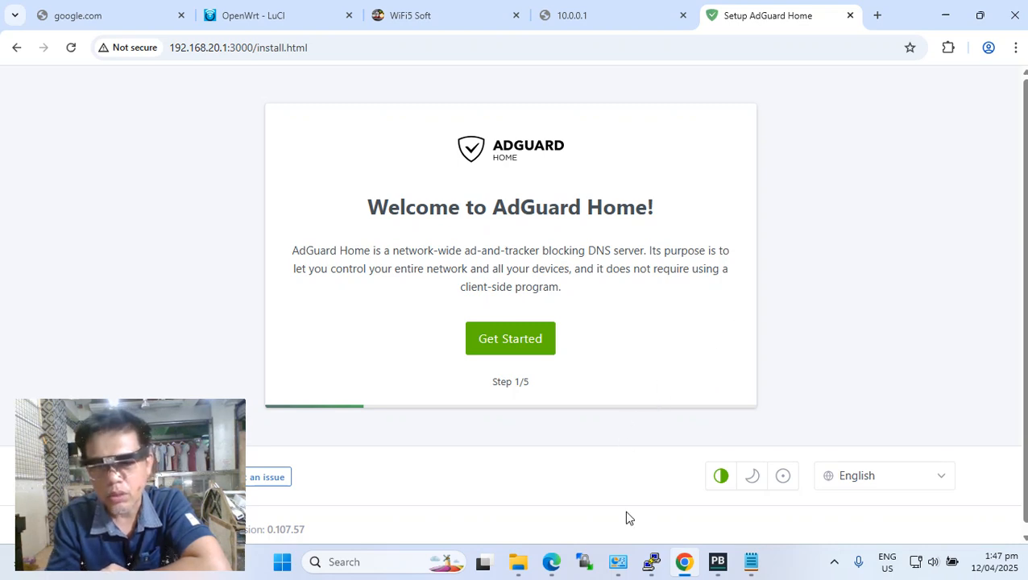
Switch to PuTTY and the Notepad notes, copy the service adguardhome enable command and run it in the SSH session.
click(649, 562)
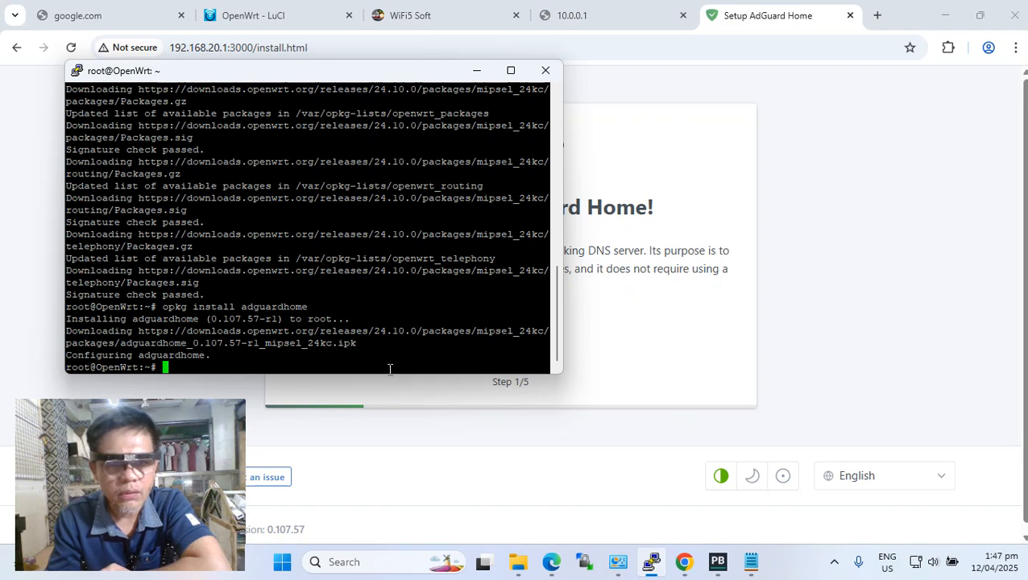
click(750, 562)
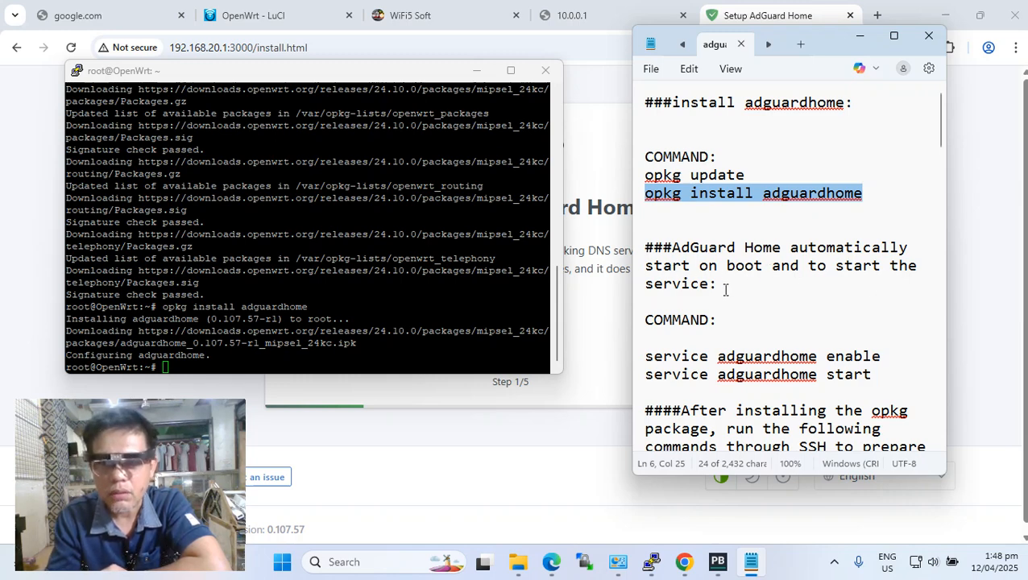
drag(722, 284, 637, 281)
click(749, 310)
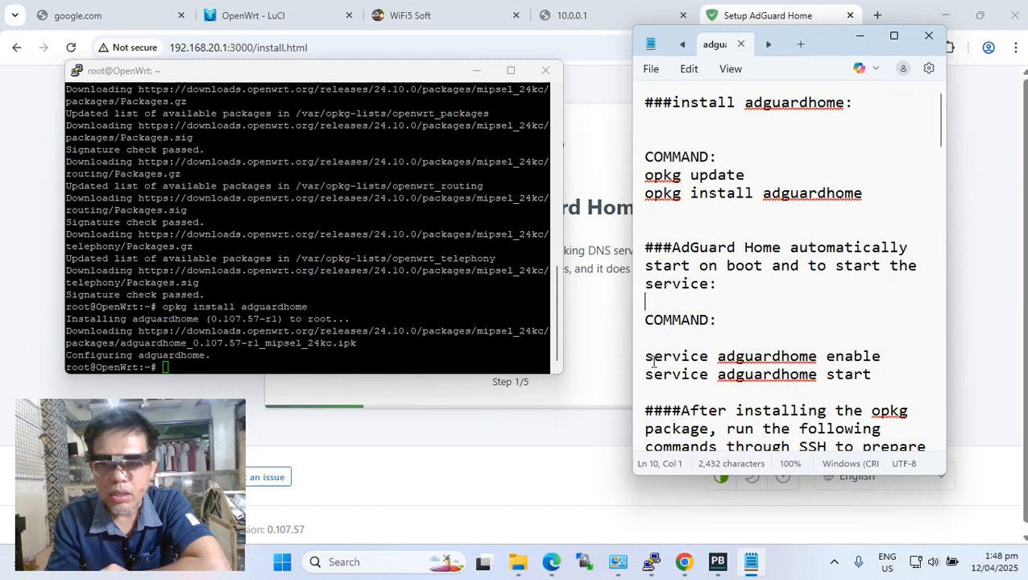
drag(645, 356, 853, 364)
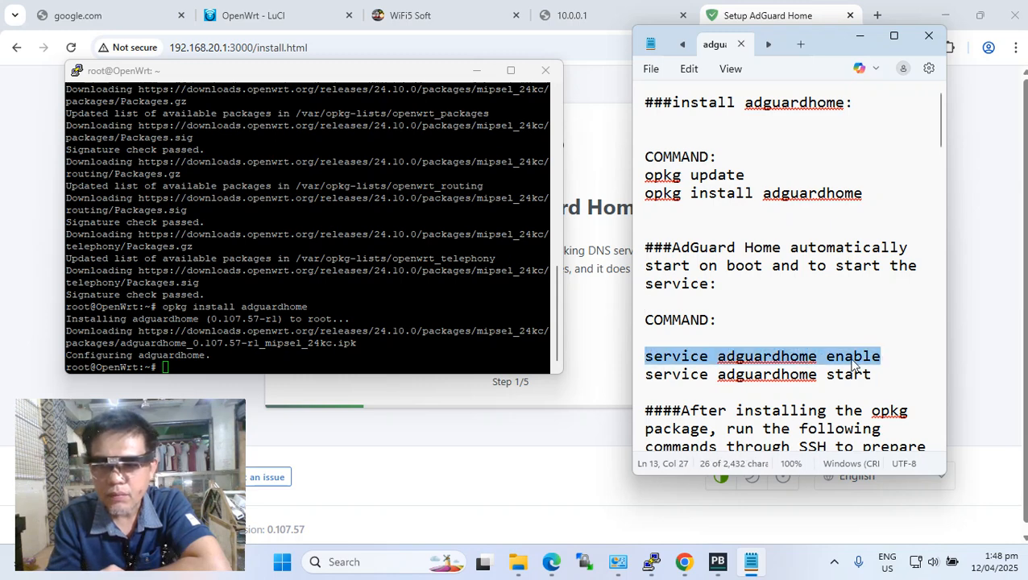
right_click(854, 364)
click(704, 96)
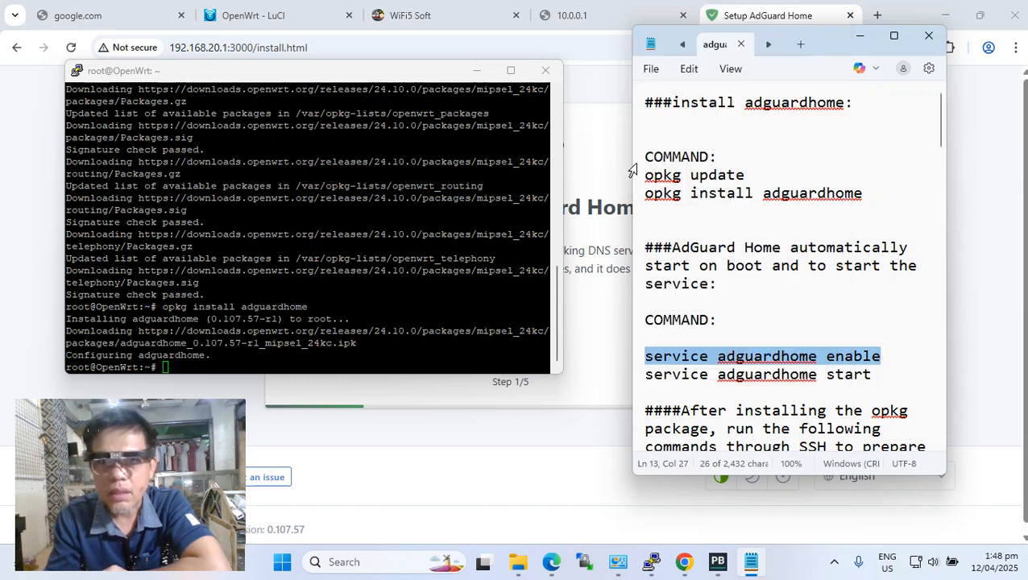
right_click(415, 365)
key(Return)
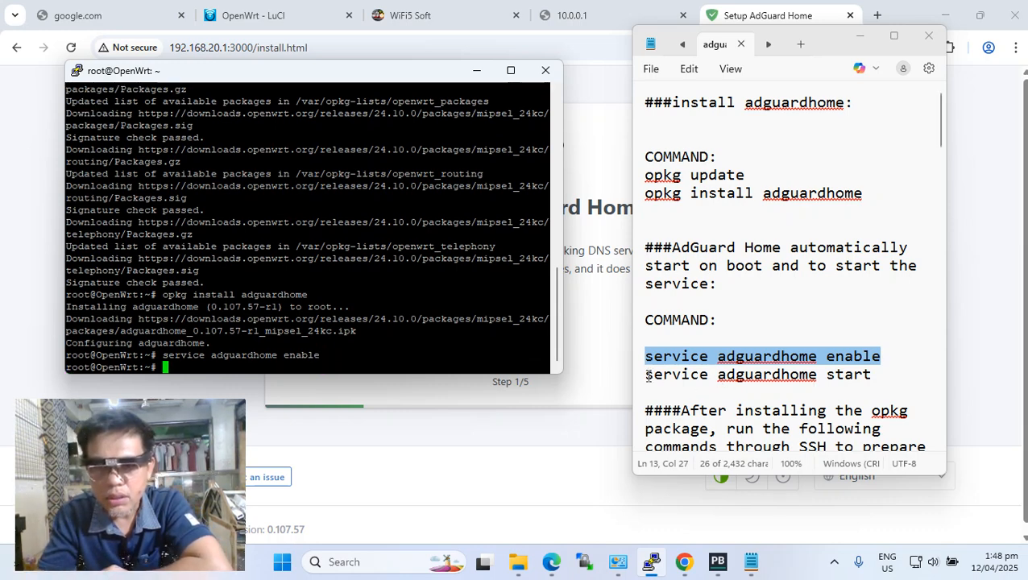
Try to copy the service adguardhome start command from the notes, and close the Notepad window.
drag(644, 375, 858, 379)
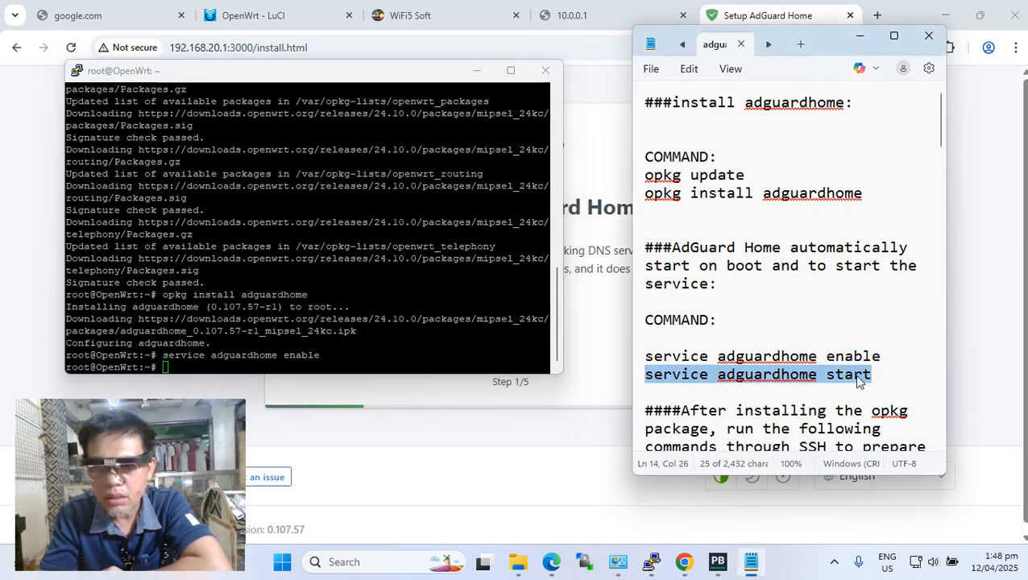
right_click(855, 378)
click(678, 111)
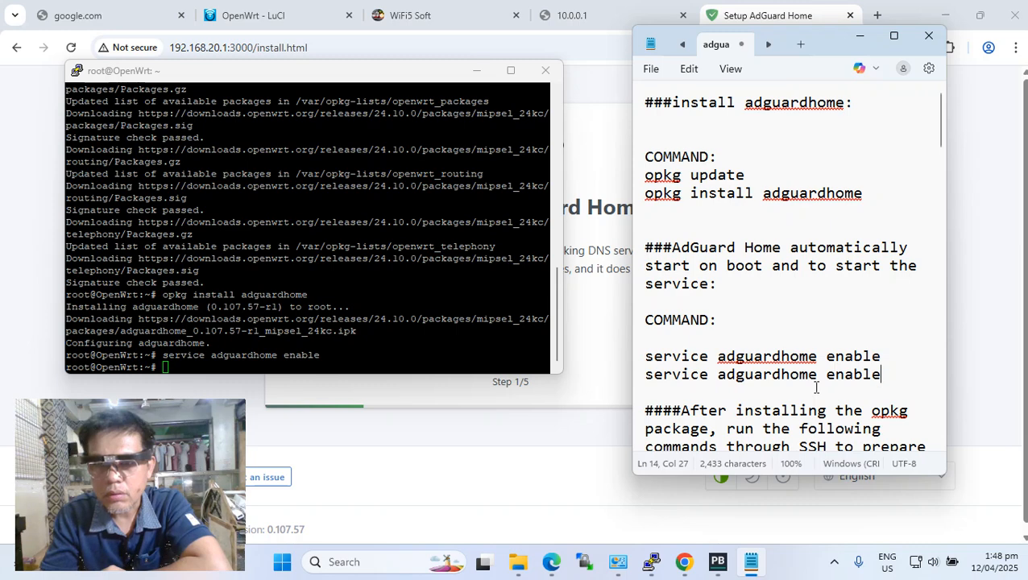
click(928, 36)
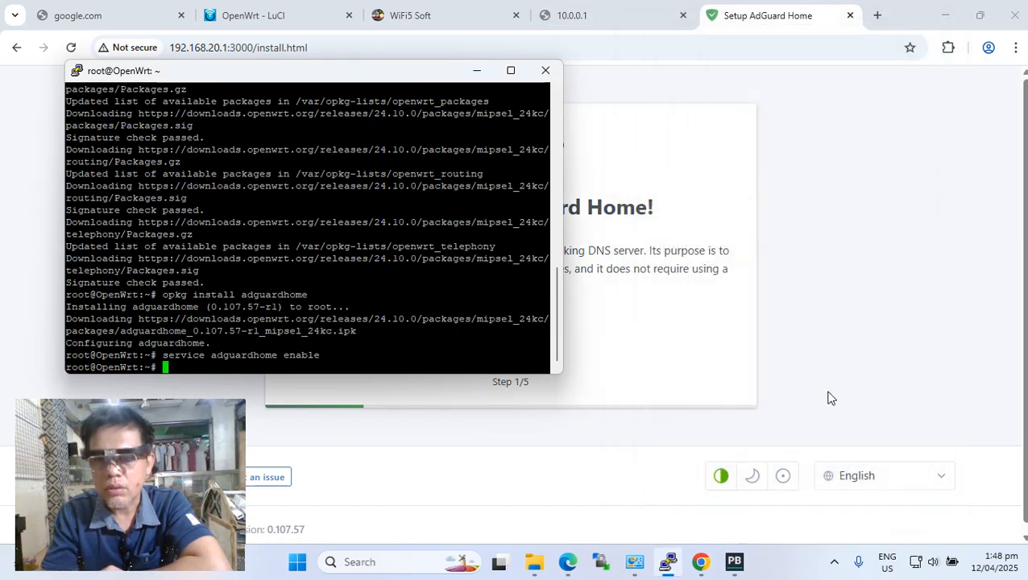
Minimize the Chrome window and reopen adguardhome.txt from the white router folder in File Explorer.
double_click(944, 12)
click(937, 25)
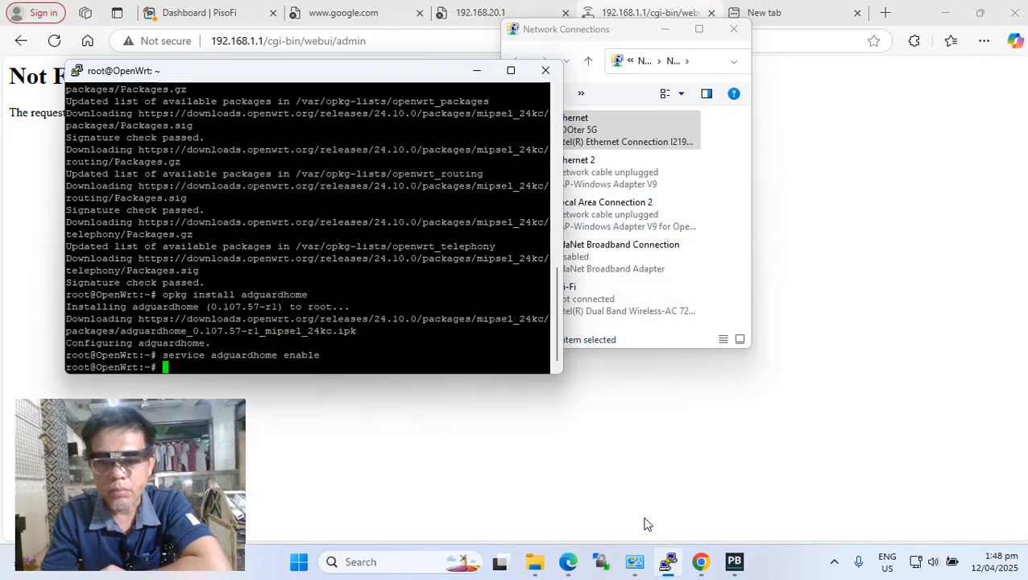
mouse_move(535, 561)
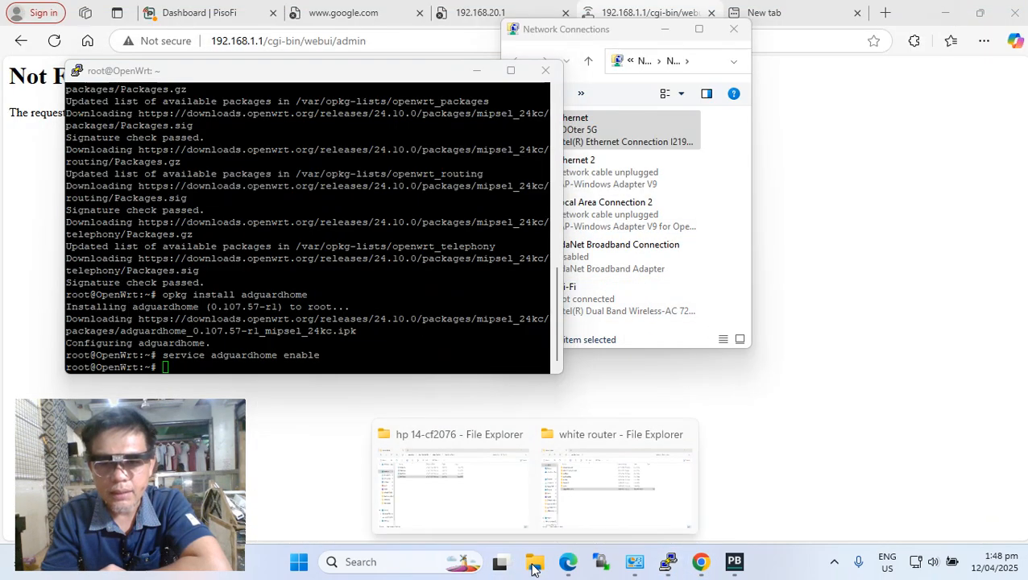
click(581, 503)
double_click(186, 280)
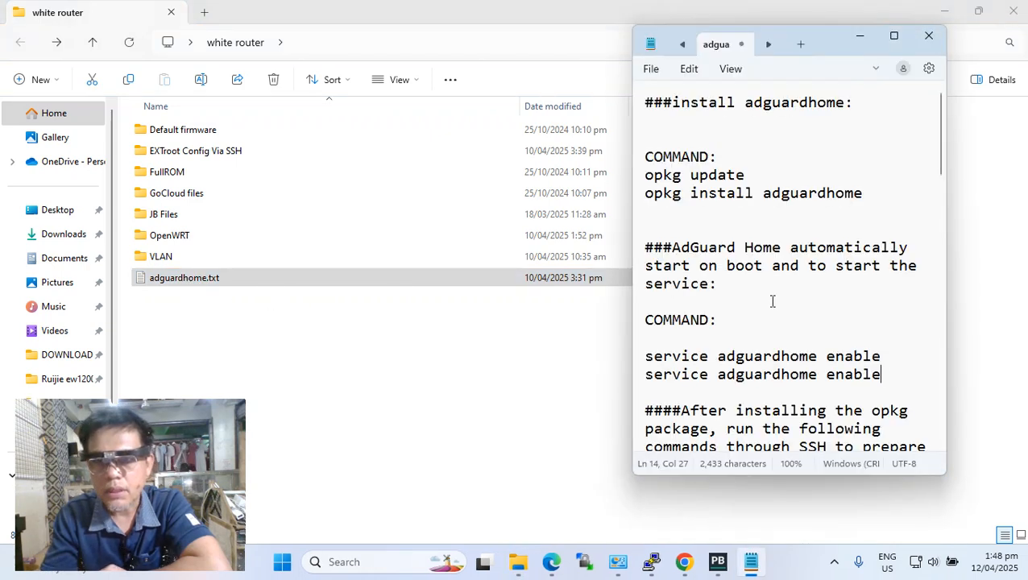
Select the second service adguardhome enable line in the notes and minimize the white router folder window.
scroll(762, 320, down, 2)
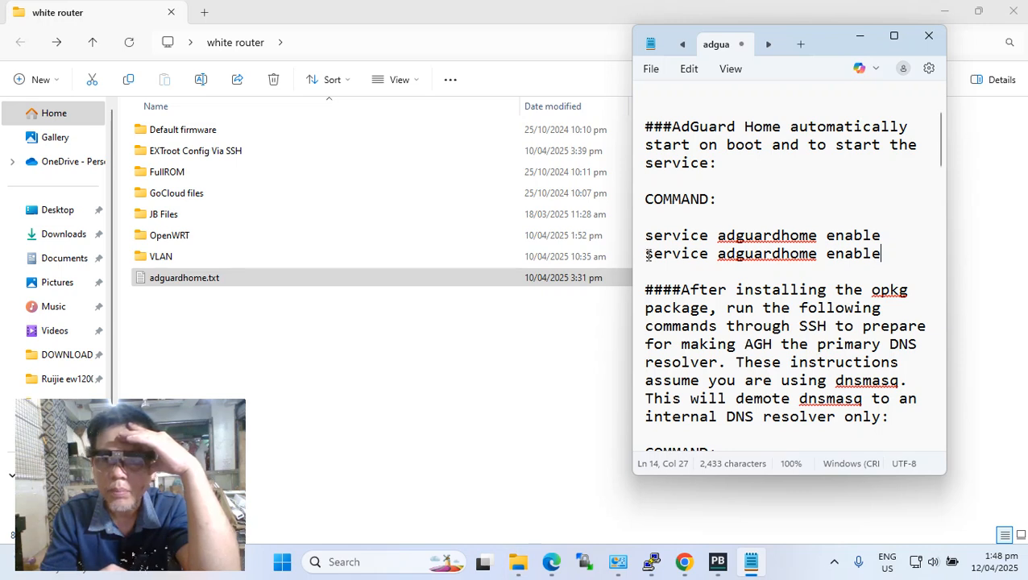
drag(648, 254, 883, 255)
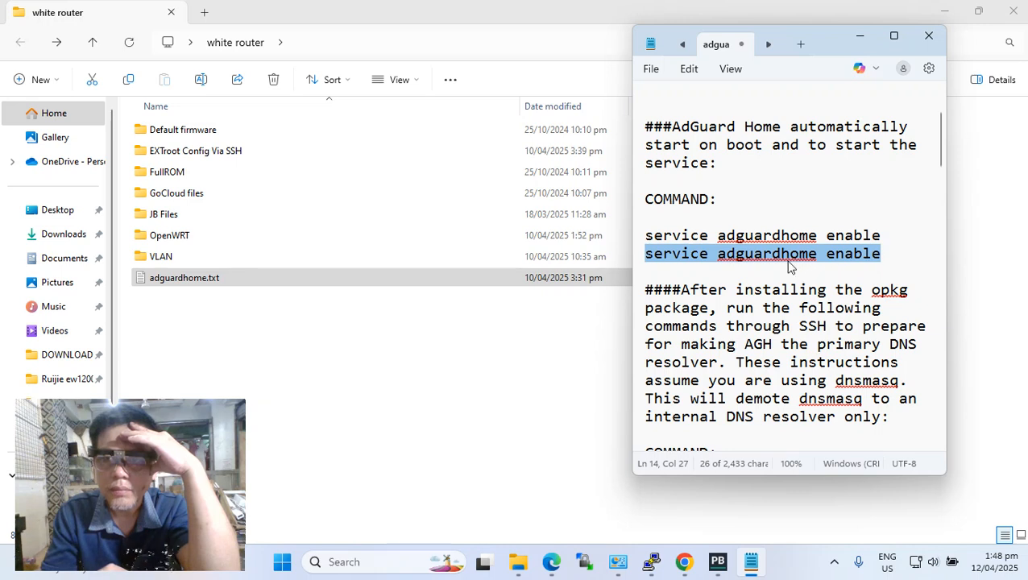
click(430, 403)
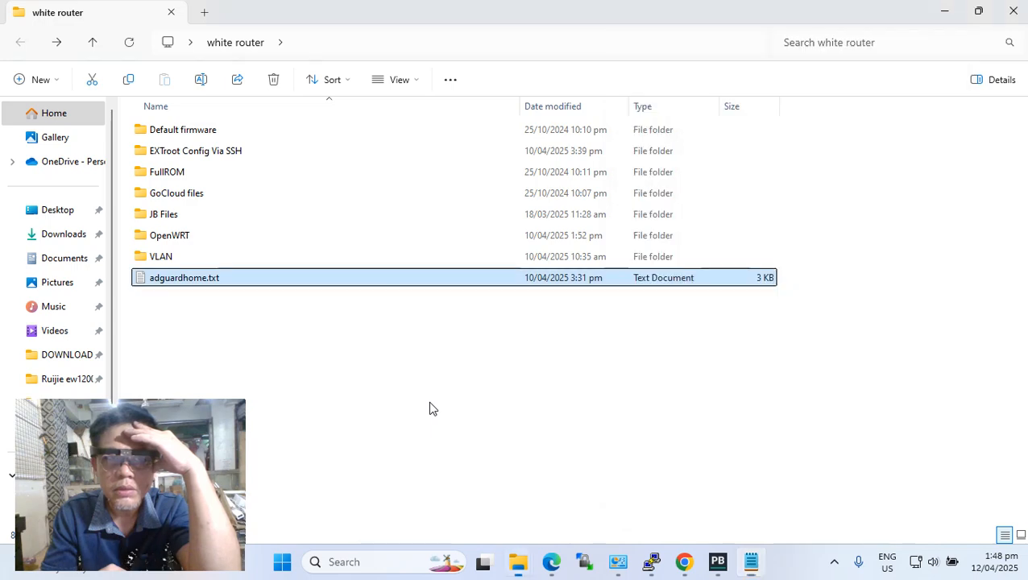
click(949, 17)
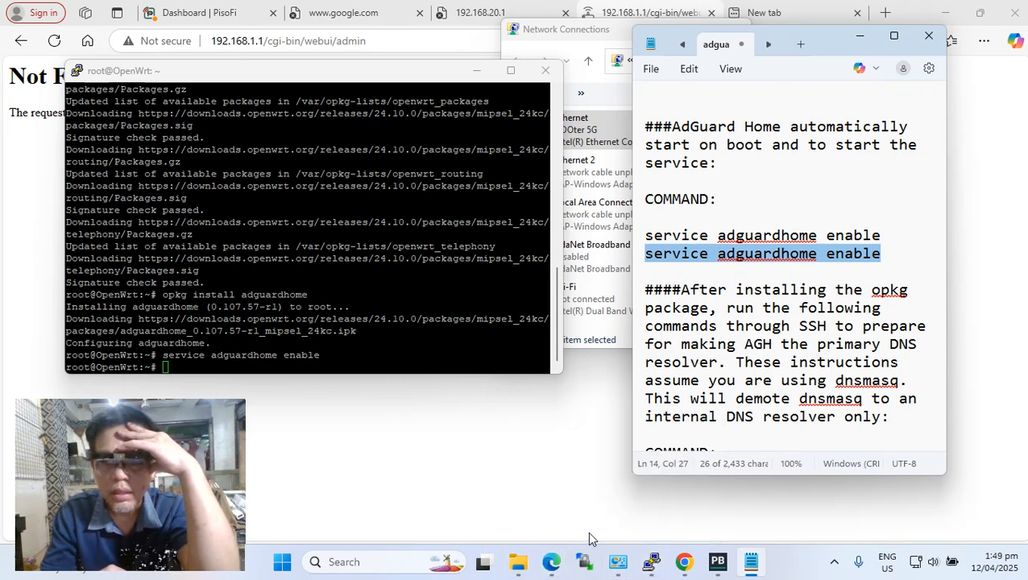
click(831, 562)
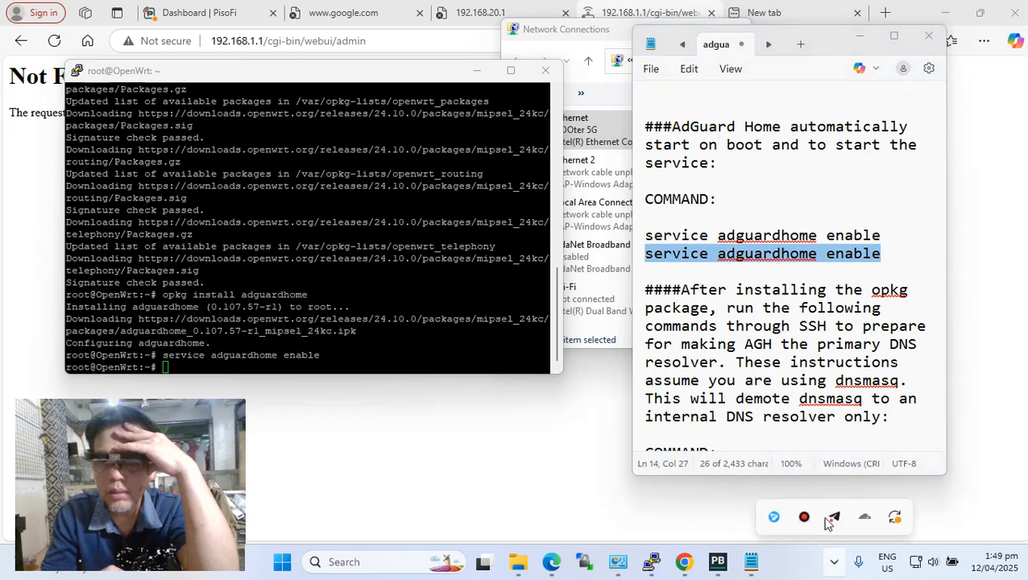
click(804, 515)
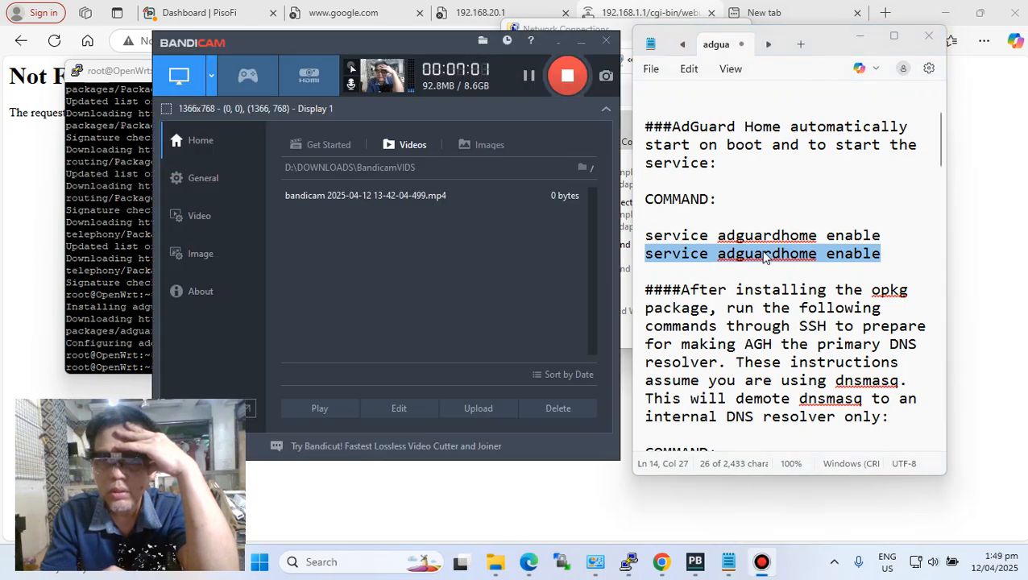